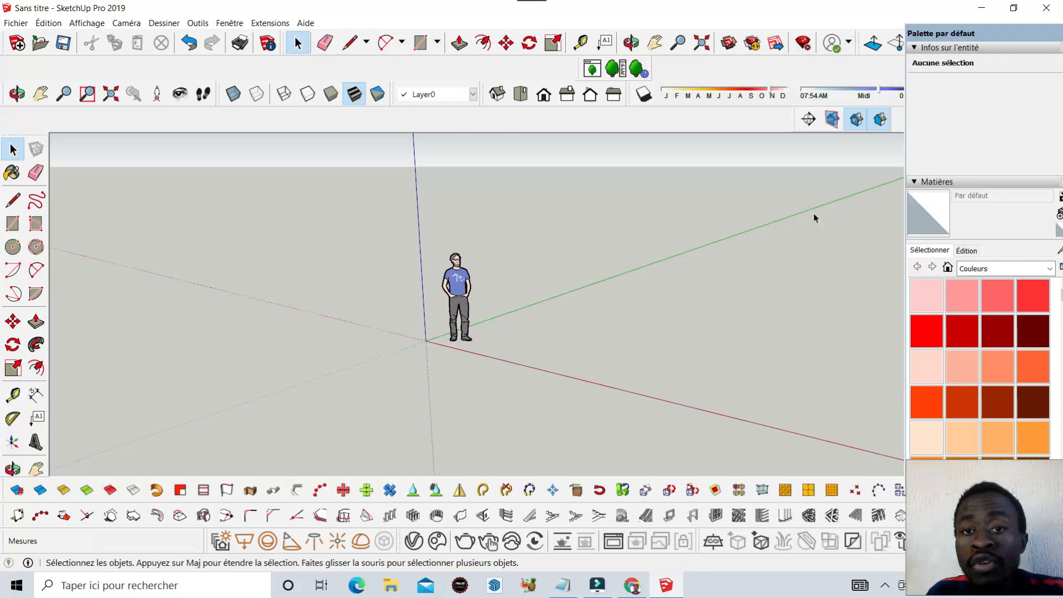
Draw a rectangle flat on the ground beside the standing figure
scroll(879, 220, up, 1)
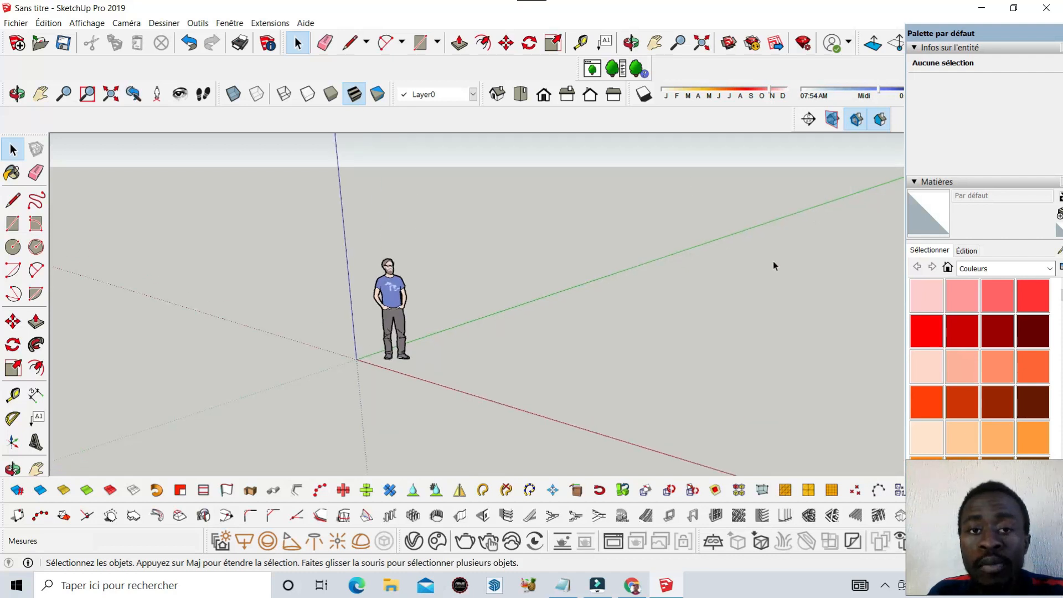
scroll(200, 358, down, 1)
scroll(621, 328, up, 1)
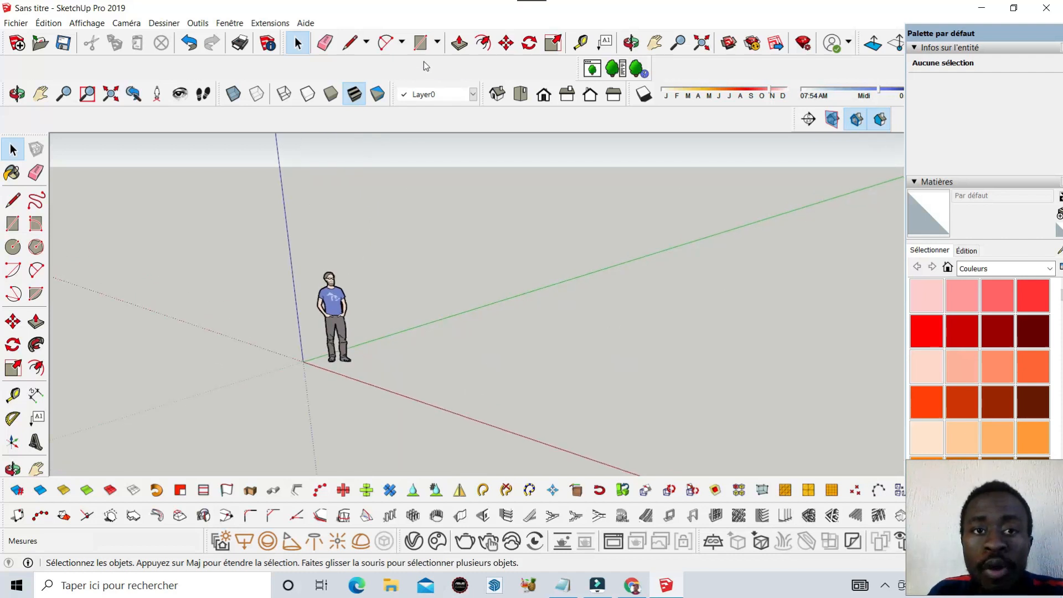
click(421, 42)
click(570, 308)
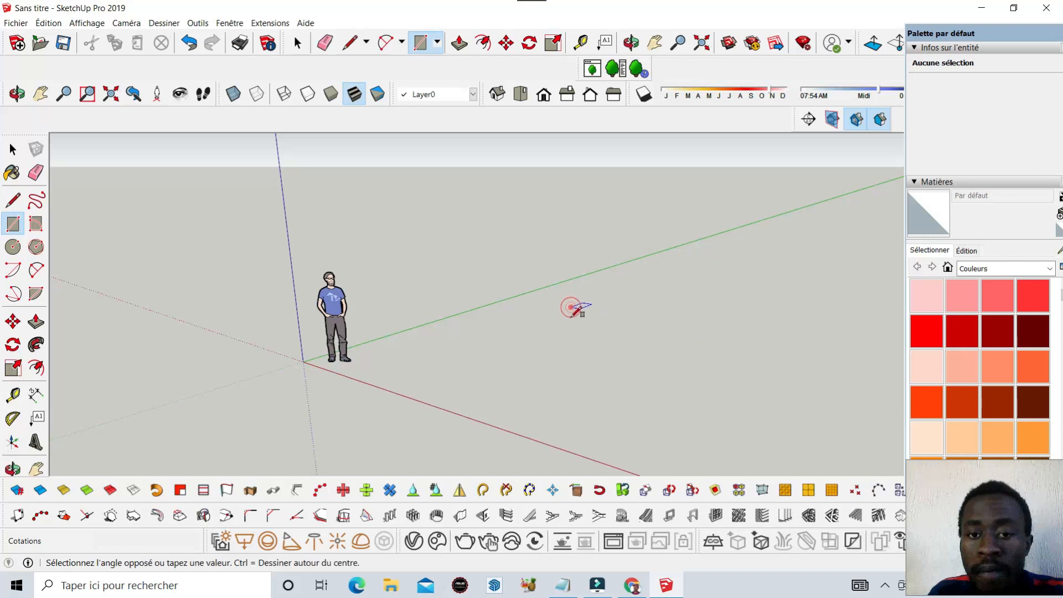
click(591, 362)
Draw two parallel lines about 271 cm long across the rectangle to divide off a narrow middle strip
scroll(526, 357, down, 2)
click(631, 43)
drag(614, 420, 501, 369)
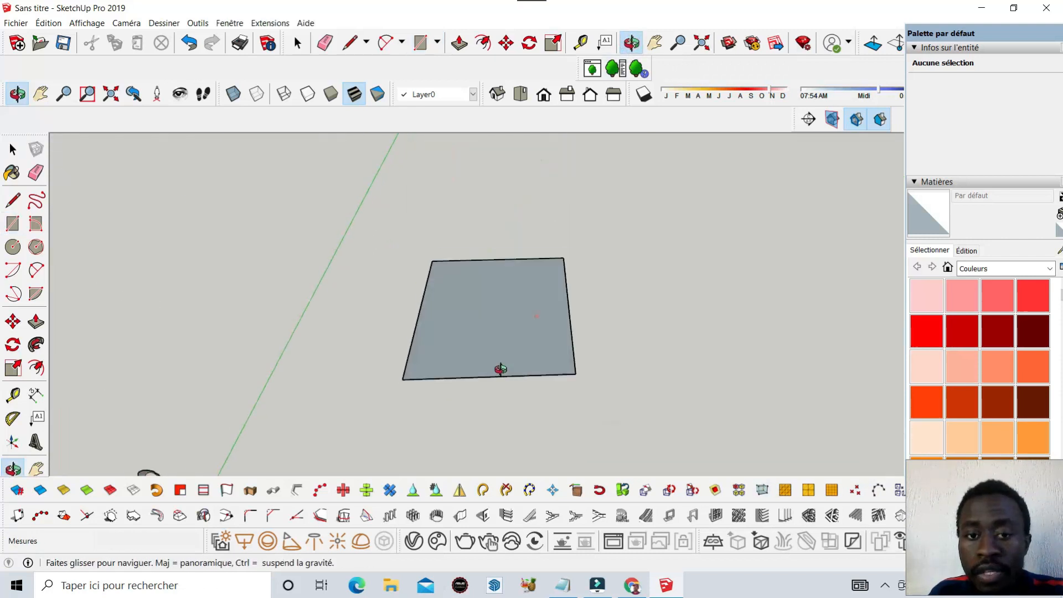
drag(574, 321, 557, 243)
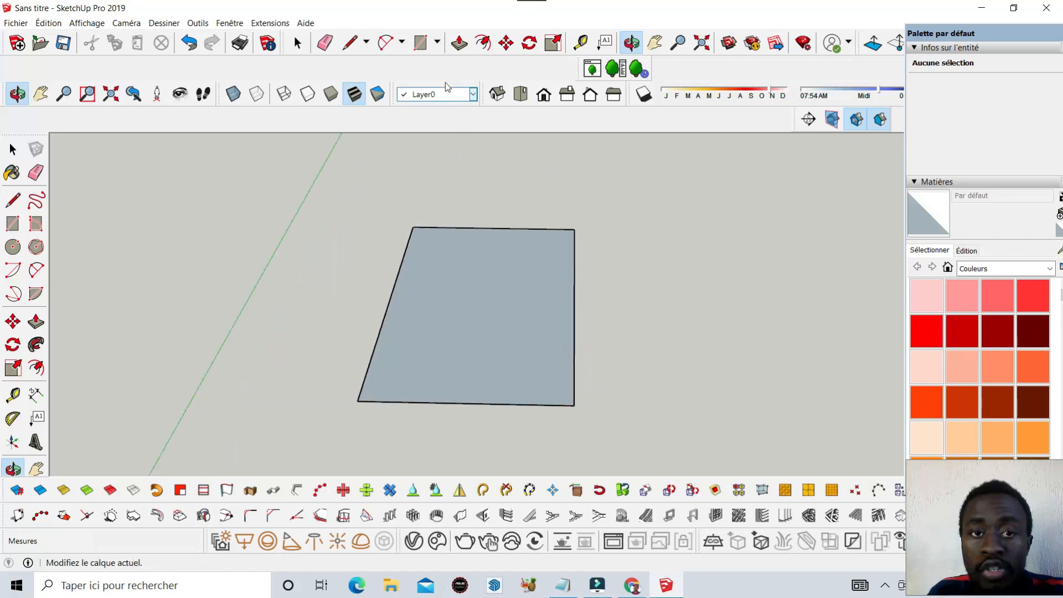
click(349, 43)
click(393, 290)
click(574, 294)
key(Escape)
click(385, 314)
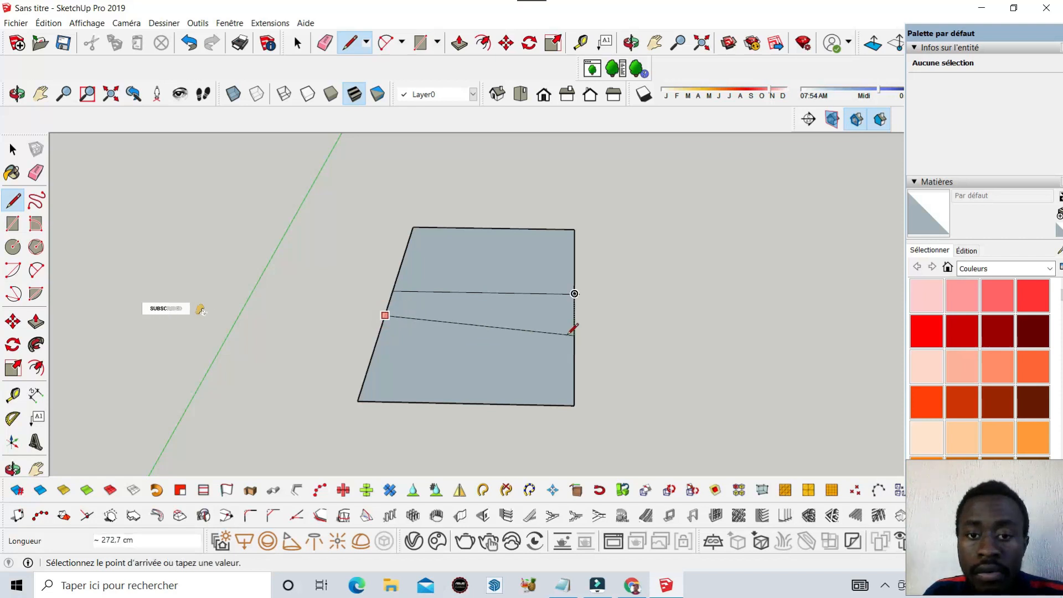
click(574, 318)
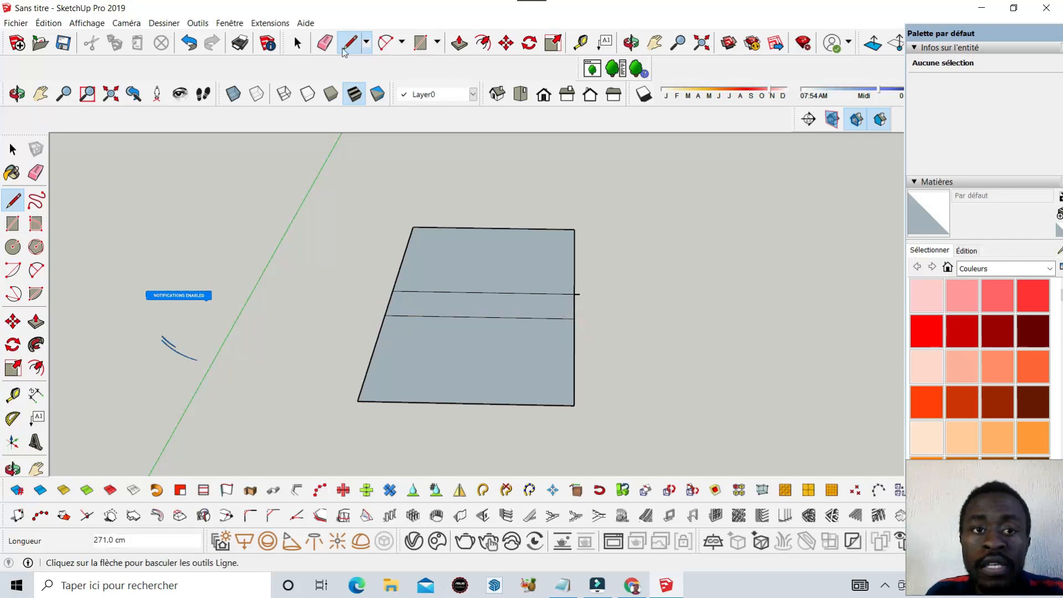
Erase both short end edges of the middle strip to leave two separate rectangles
click(325, 42)
scroll(403, 284, up, 2)
click(389, 313)
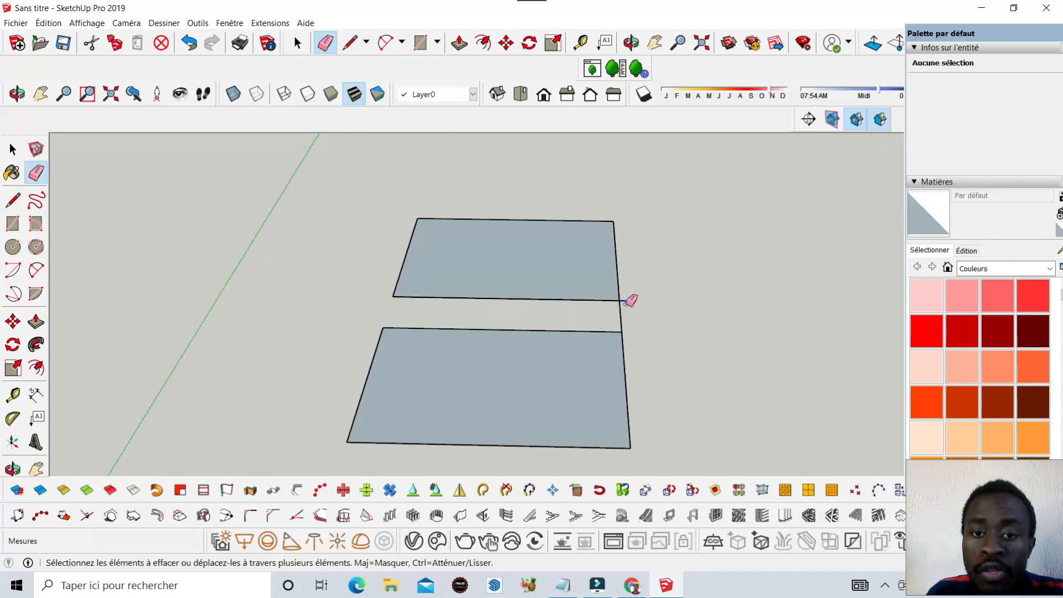
click(621, 313)
Try offsetting the outline of the rectangle farther from the figure inward by 20 cm, and undo it
scroll(665, 319, down, 1)
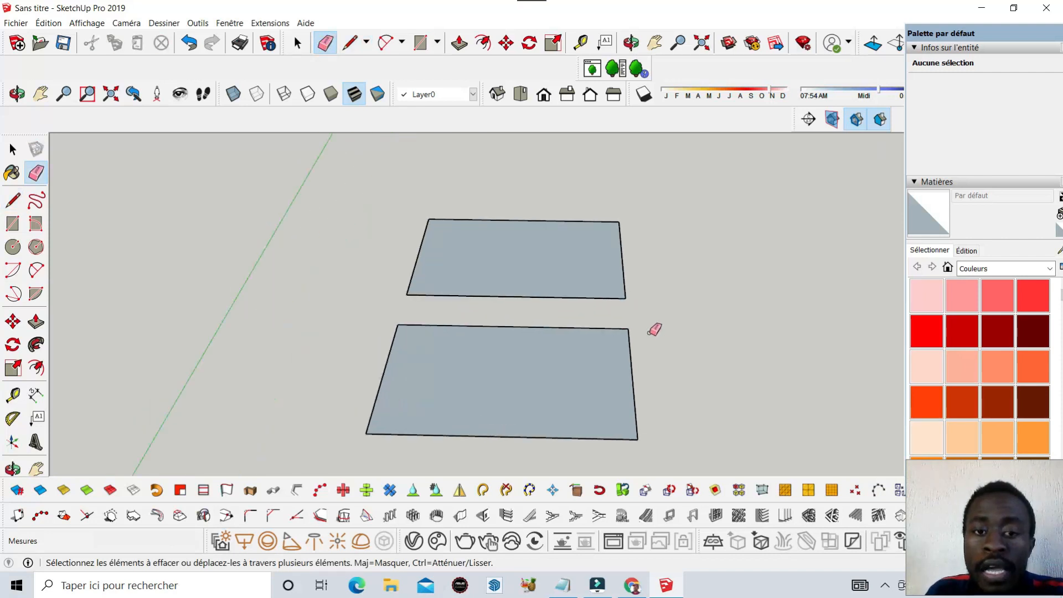
scroll(622, 360, down, 2)
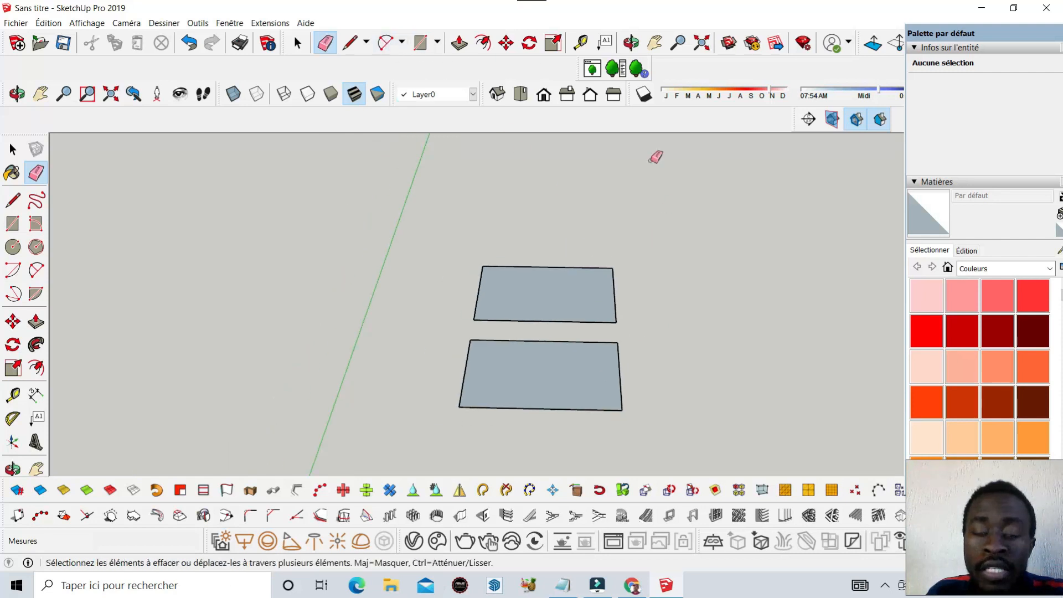
click(631, 42)
mouse_move(604, 305)
mouse_down()
mouse_move(612, 242)
mouse_move(520, 315)
mouse_move(612, 304)
mouse_up()
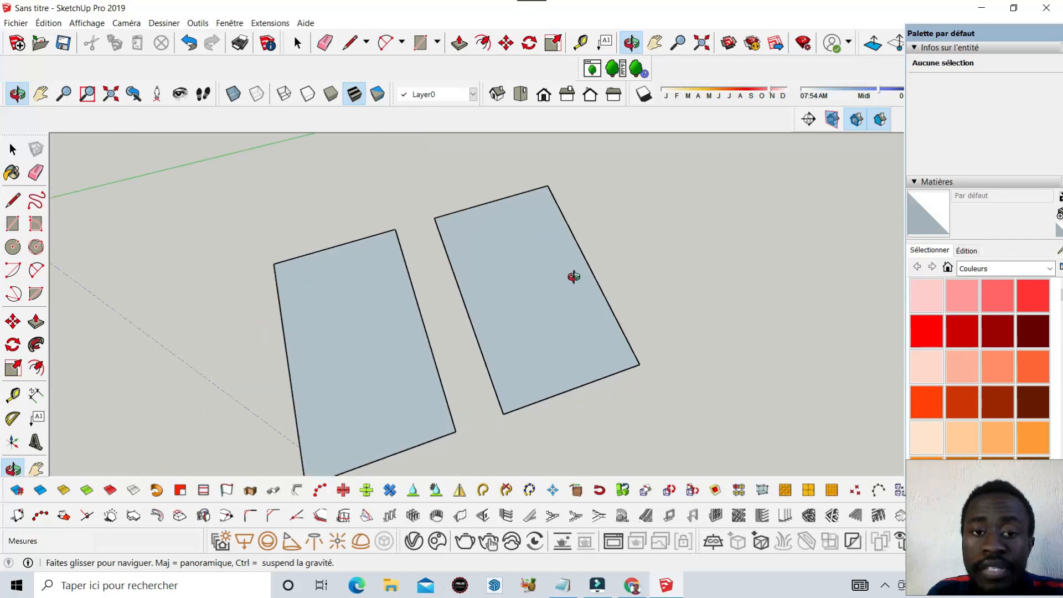
click(481, 44)
click(525, 268)
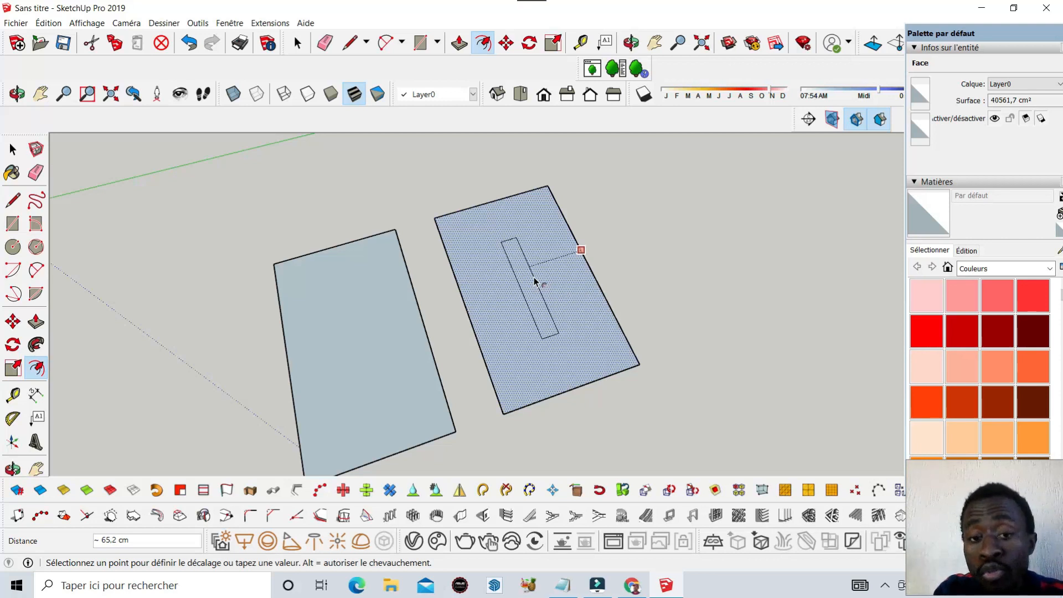
text(20)
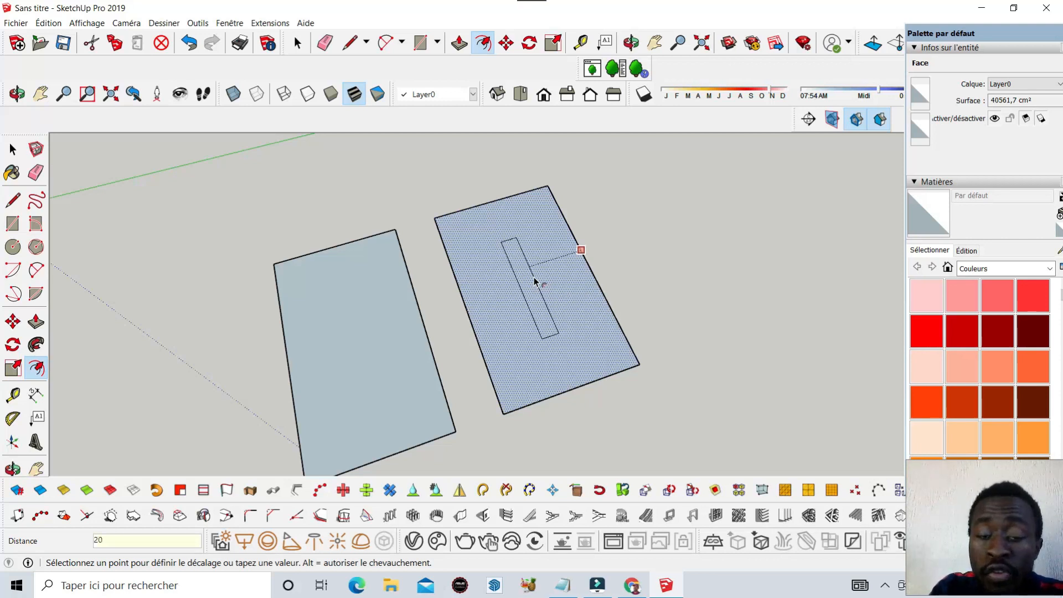
key(Return)
key(ctrl+z)
Offset the outlines of both rectangles inward by 15 cm to form wall borders
click(535, 282)
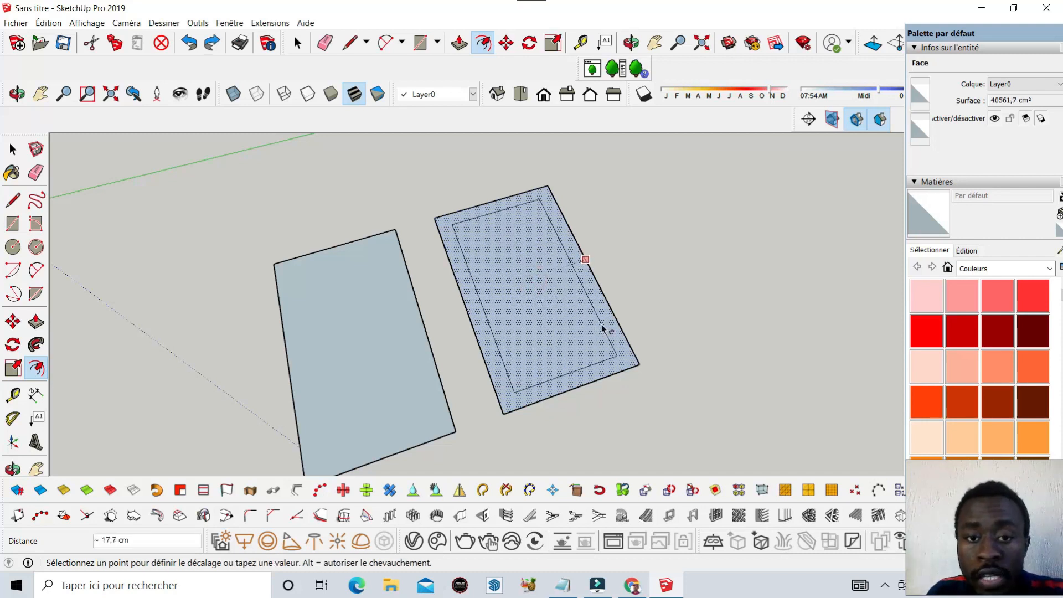
text(15)
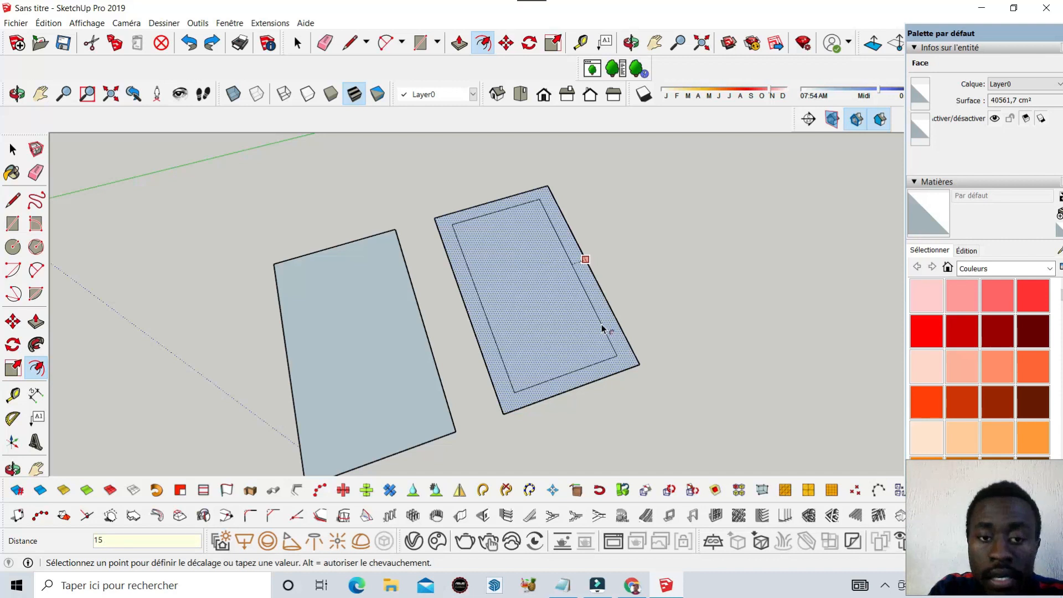
key(Return)
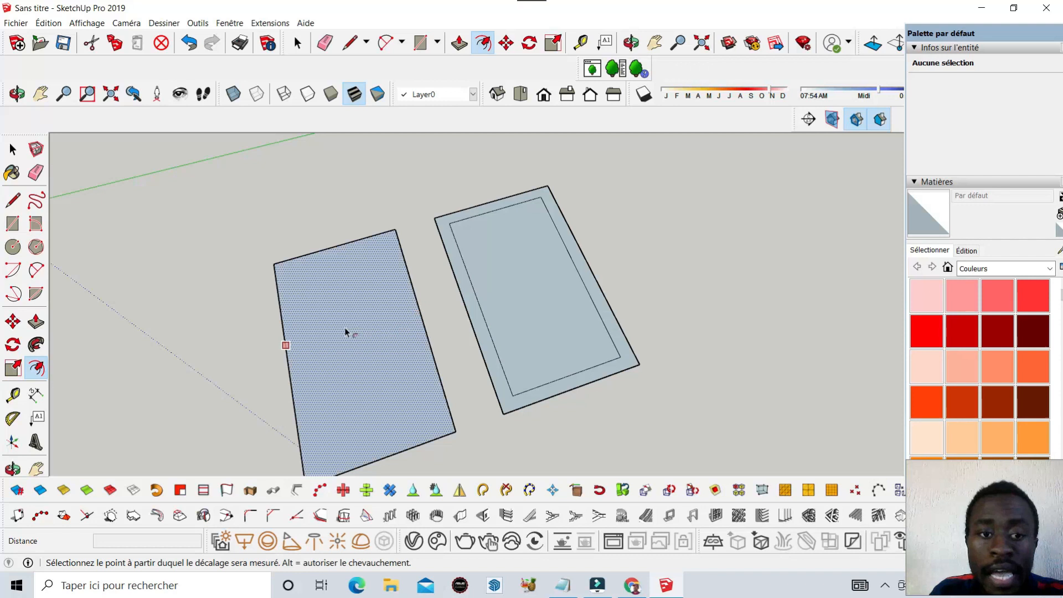
click(376, 332)
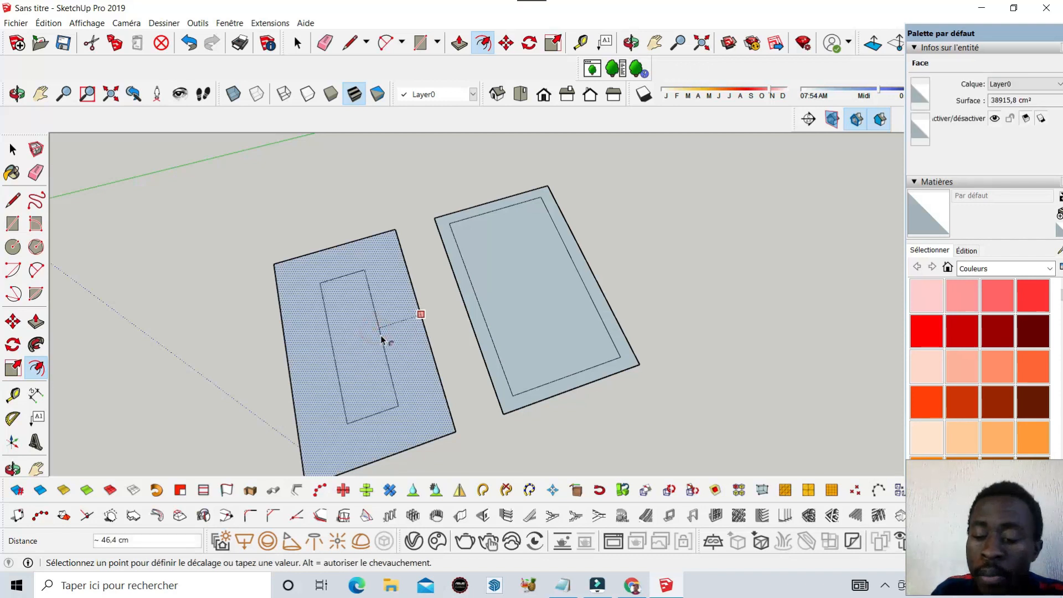
text(15)
key(Return)
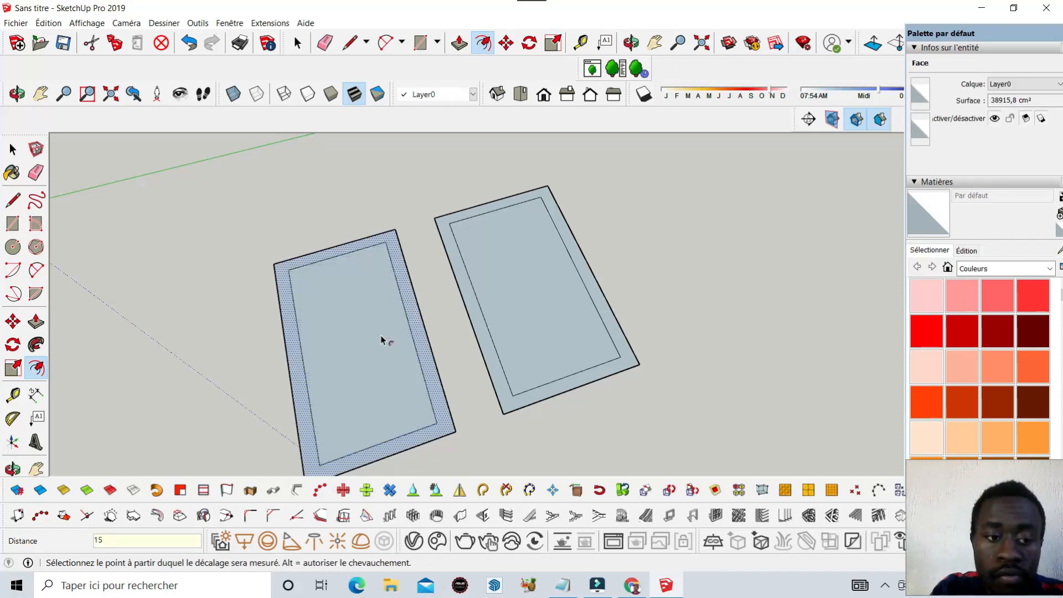
Push/Pull the border face of the rectangle farther from the figure up 300 cm
scroll(430, 245, down, 1)
scroll(527, 291, up, 2)
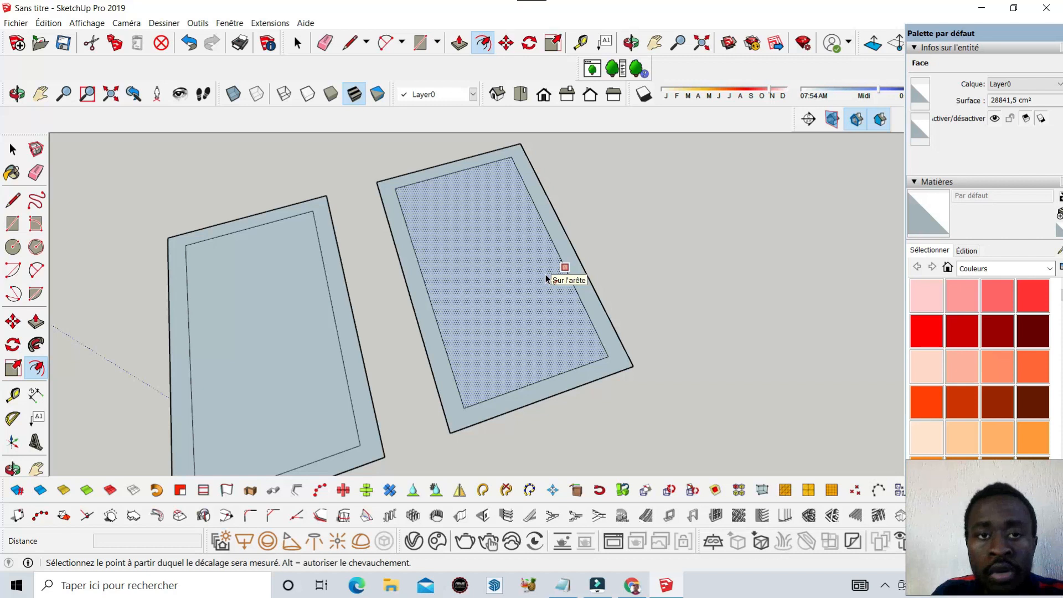
scroll(380, 289, down, 1)
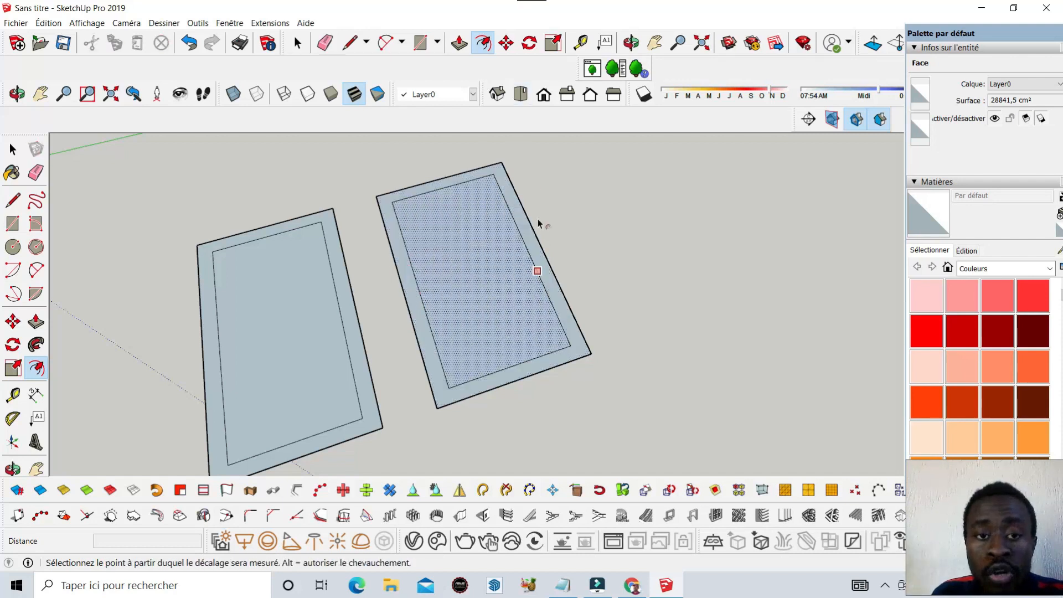
click(458, 42)
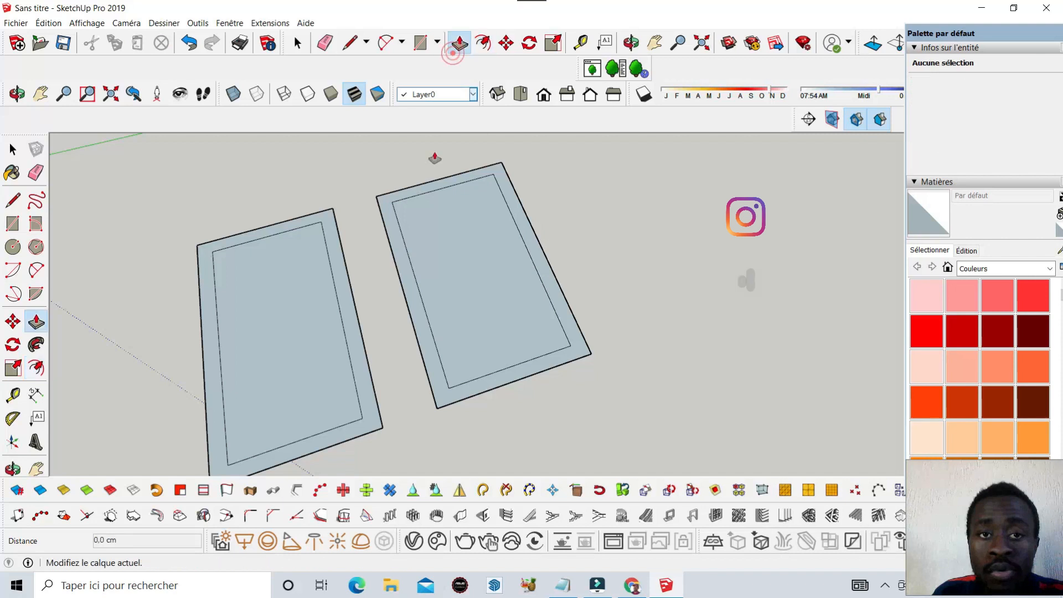
click(395, 246)
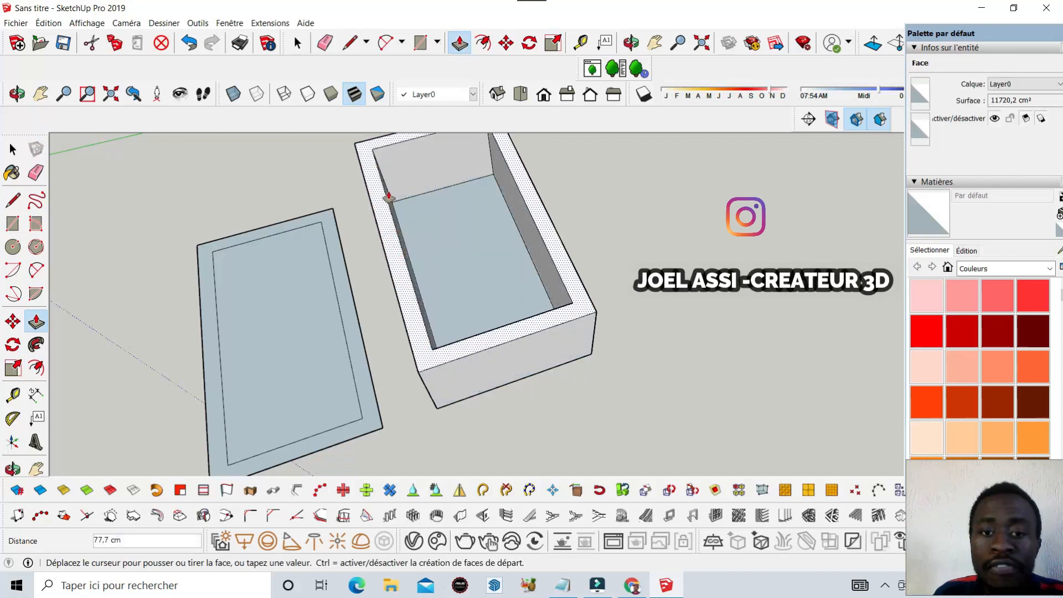
text(300)
key(Return)
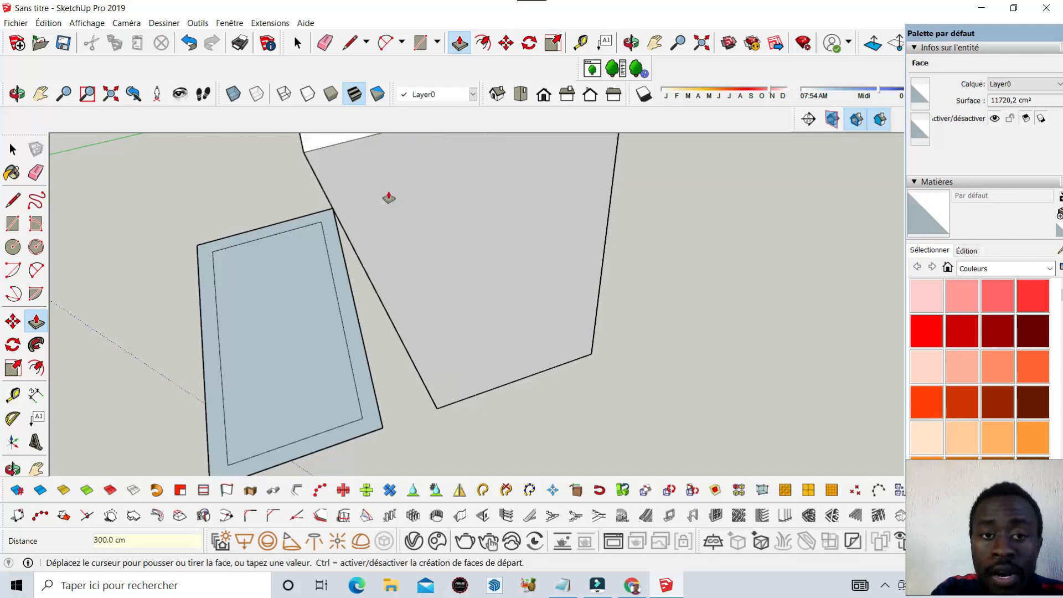
Push the top face of the raised walls down by 220 cm
scroll(448, 280, down, 2)
middle_drag(448, 280, 559, 218)
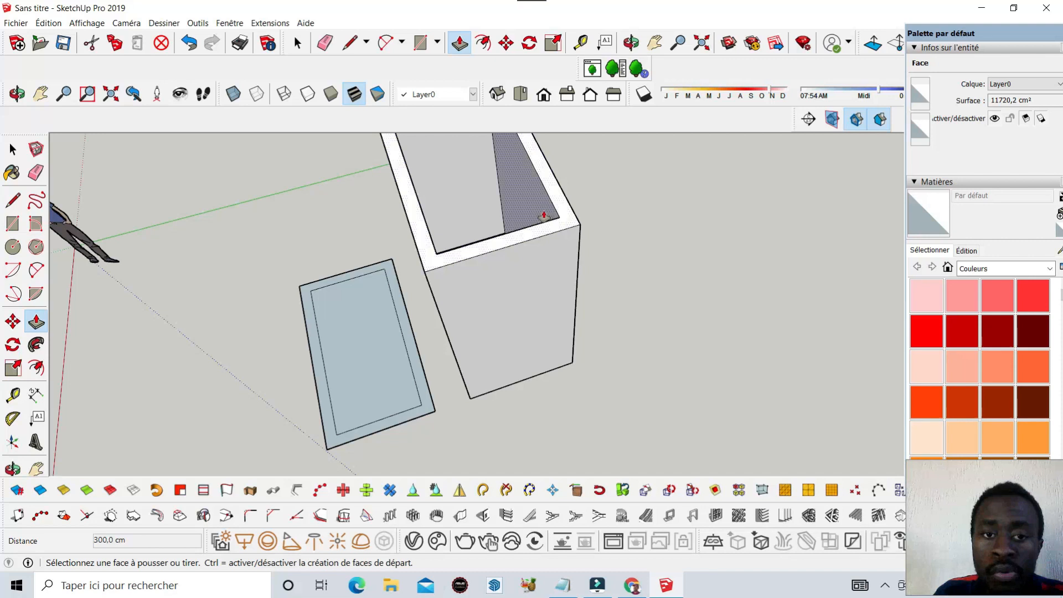
click(562, 218)
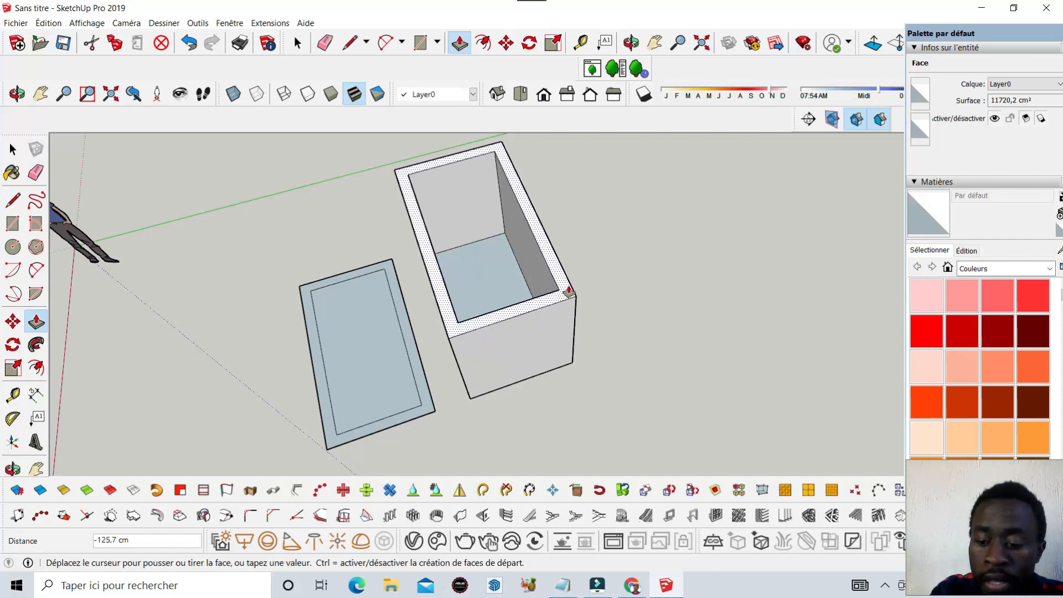
text(2)
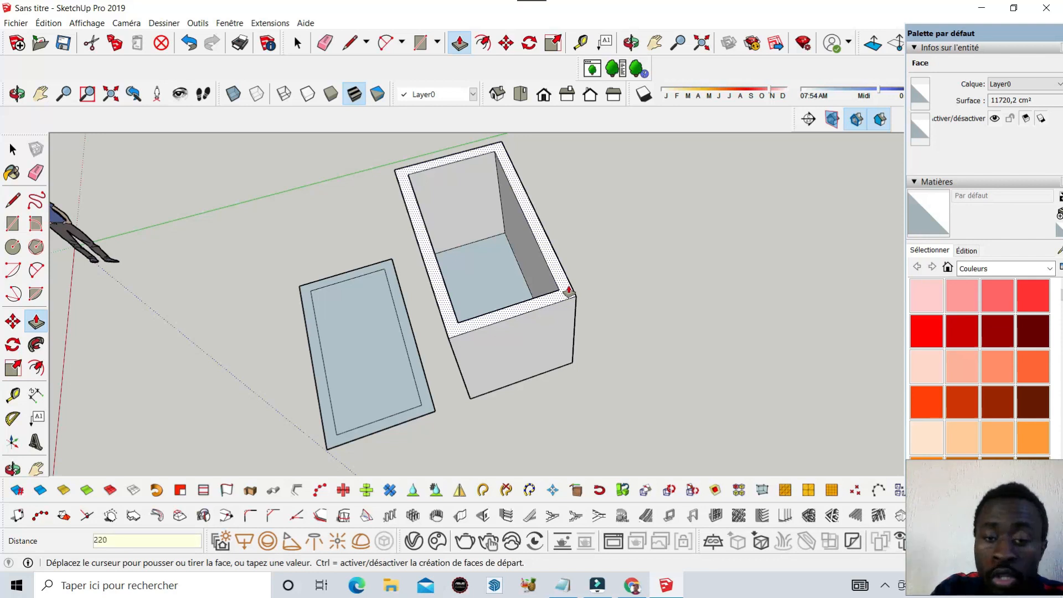
text(20)
key(Return)
Pull the top face of the same walls up by 60 cm
scroll(575, 285, up, 2)
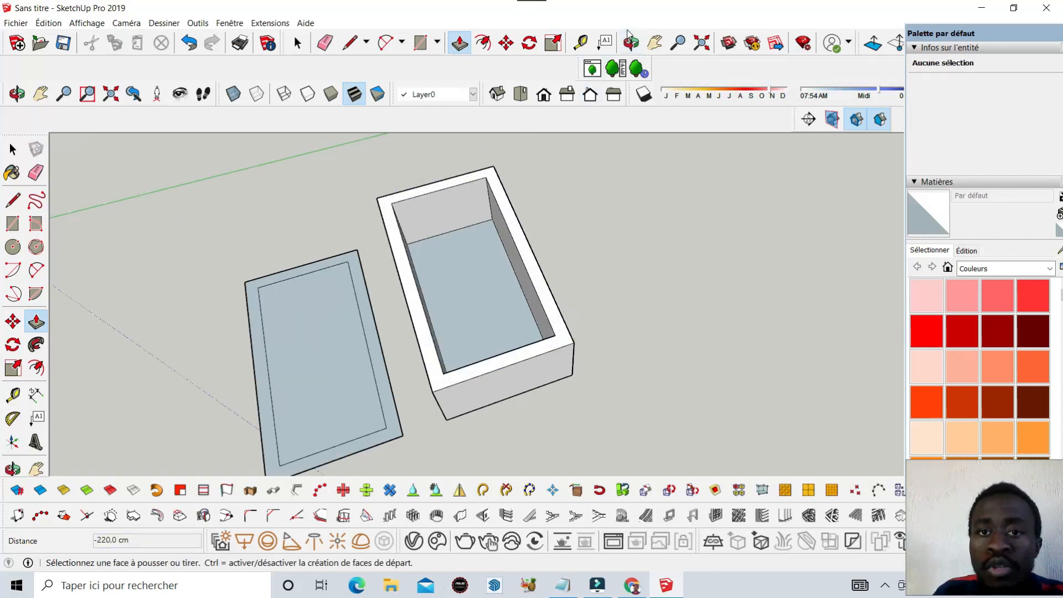
click(631, 43)
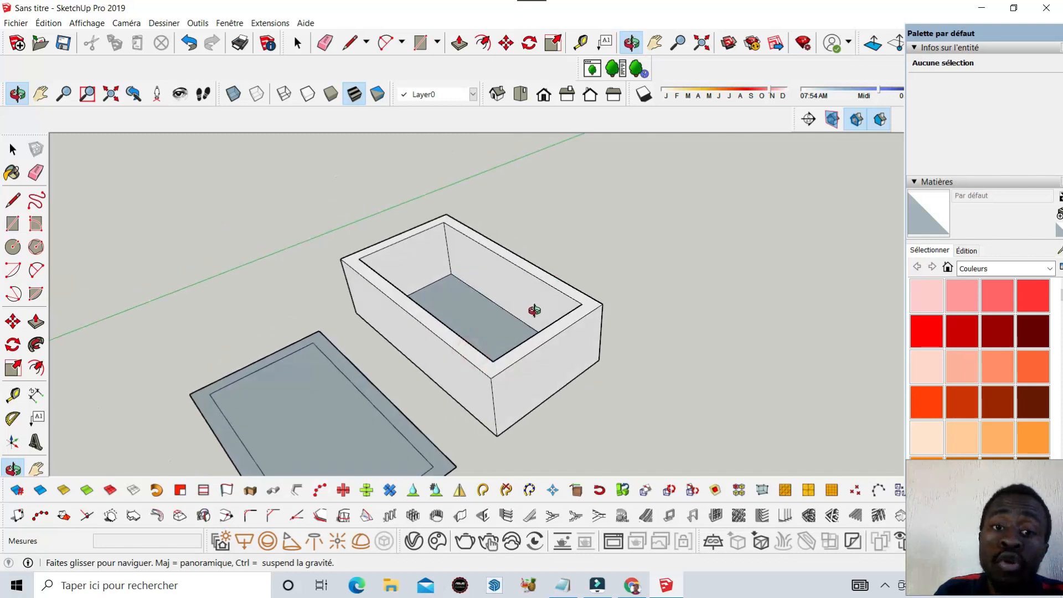
drag(520, 358, 564, 258)
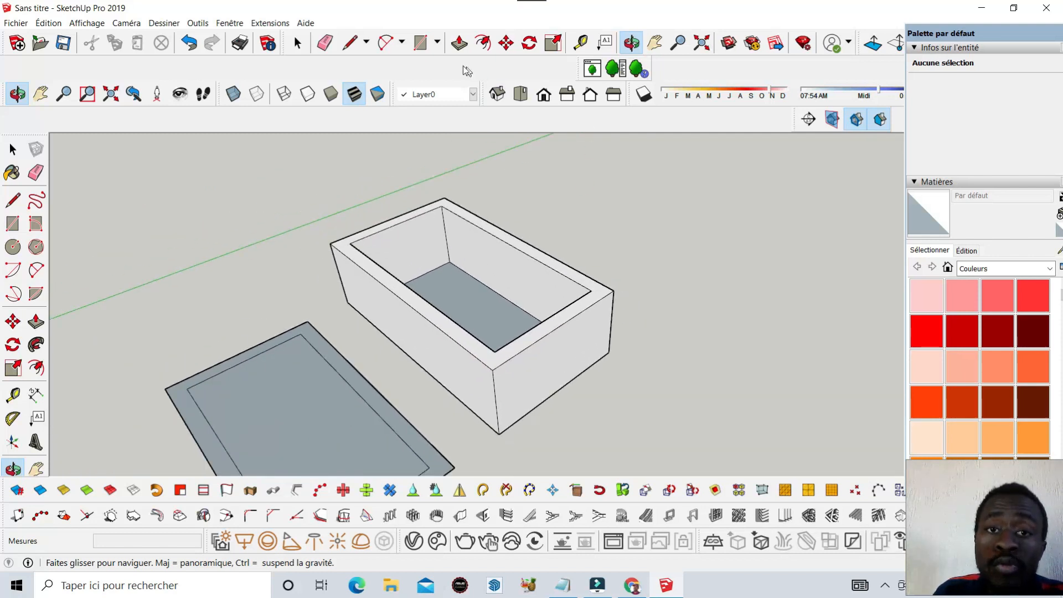
click(458, 42)
drag(556, 318, 564, 274)
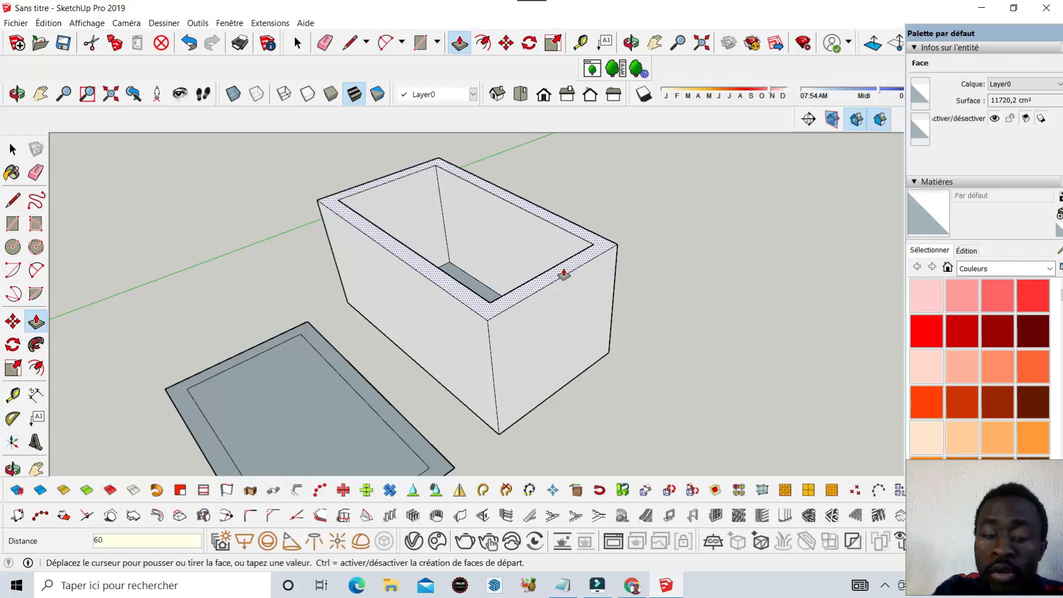
text(60)
key(Return)
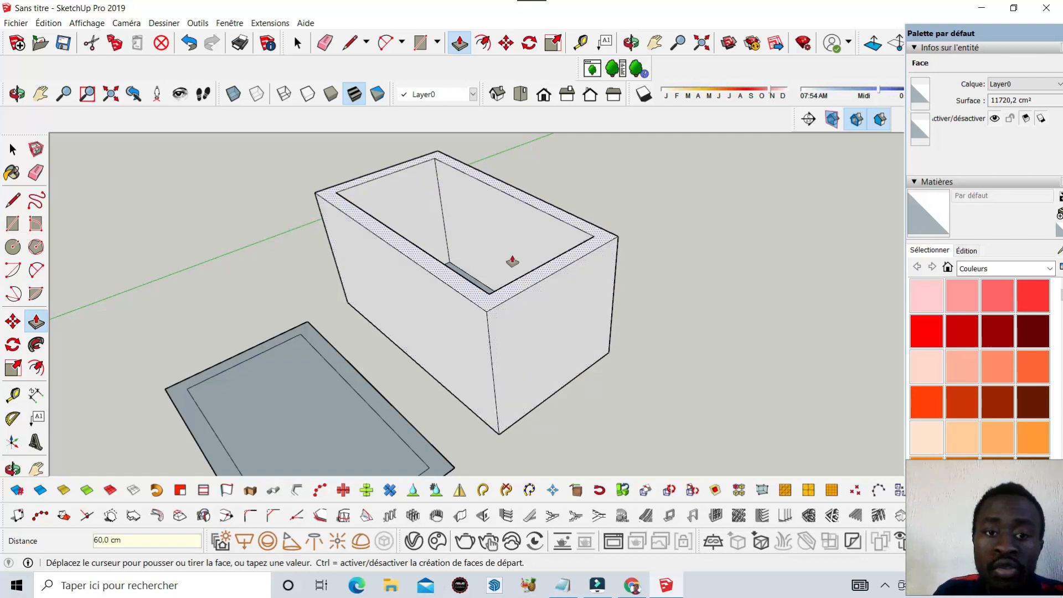
Push/Pull the border face of the second rectangle up 280 cm
scroll(501, 299, down, 3)
scroll(425, 393, up, 4)
scroll(349, 381, down, 3)
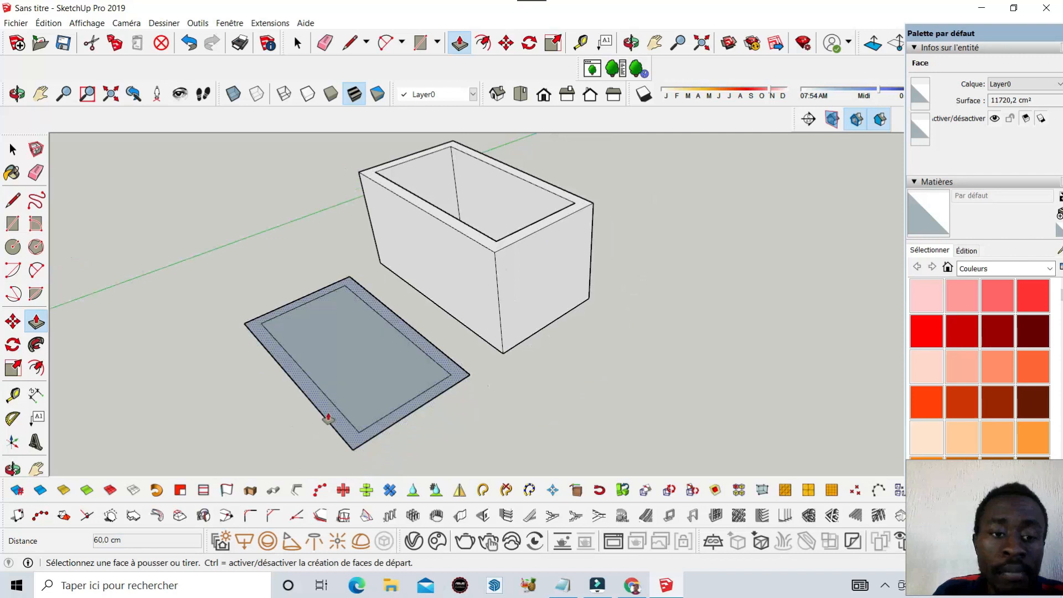
drag(328, 418, 320, 325)
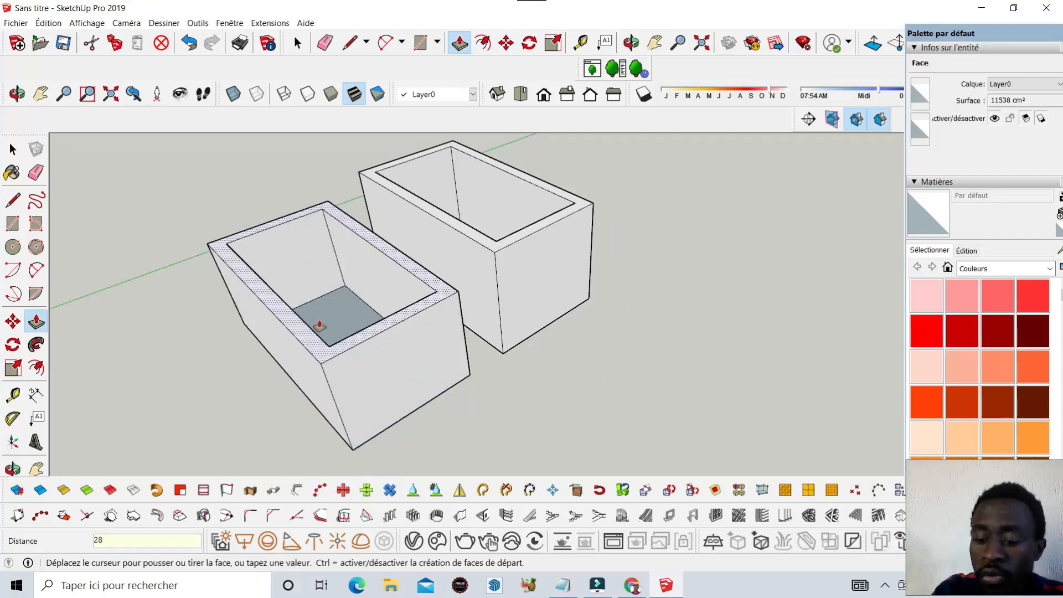
text(280)
key(Return)
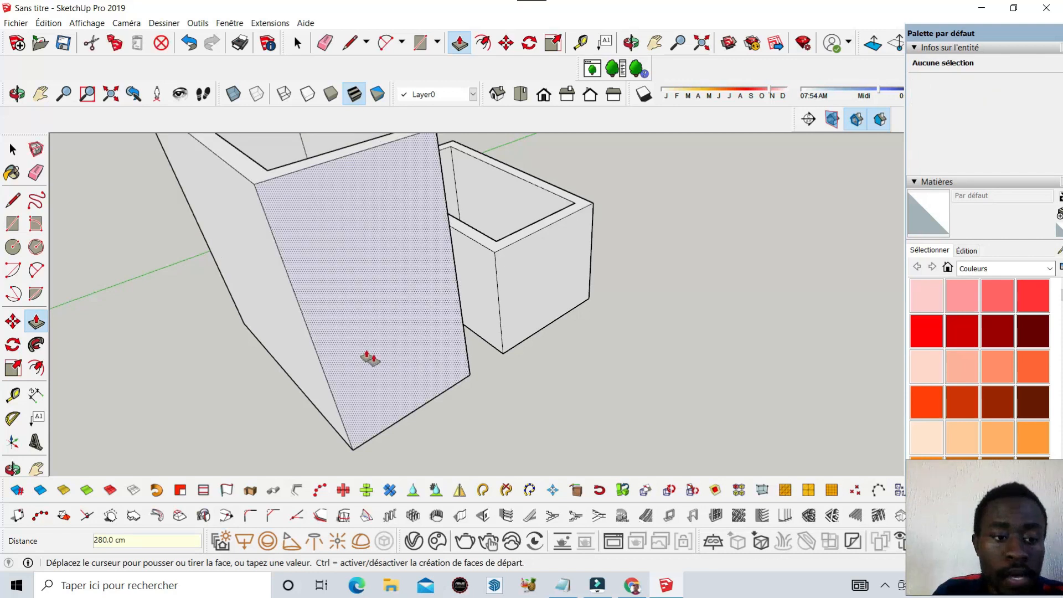
Push the top face of the second box's walls down 140 cm to match the neighbouring box's height
scroll(411, 331, down, 2)
drag(401, 232, 457, 290)
scroll(443, 294, up, 3)
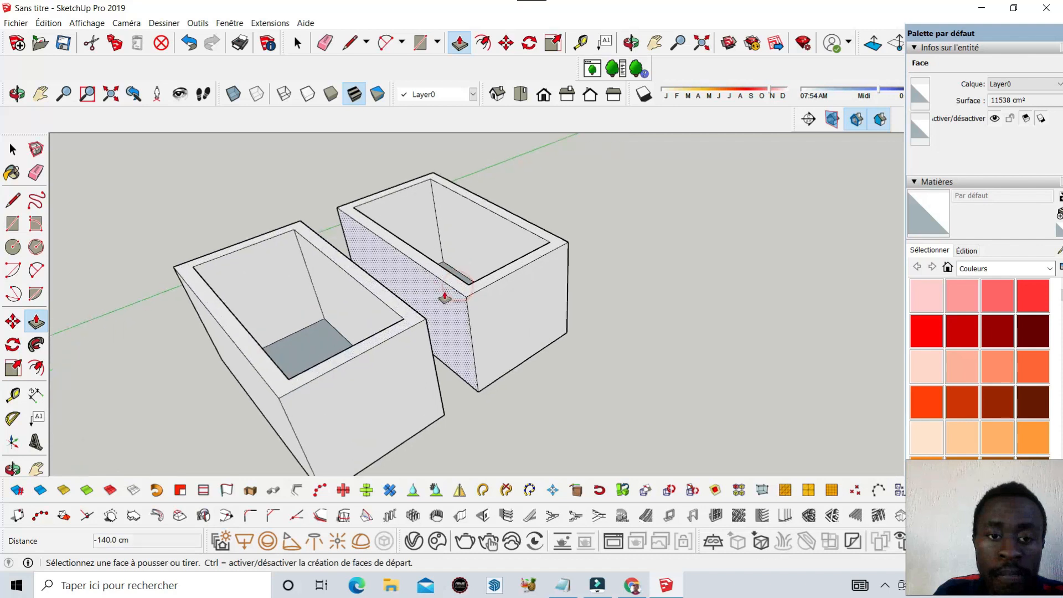
Pull the top faces of both boxes' walls up about 79 cm, matching the second box to the first box's height
drag(410, 315, 404, 245)
drag(459, 290, 407, 256)
scroll(566, 215, down, 3)
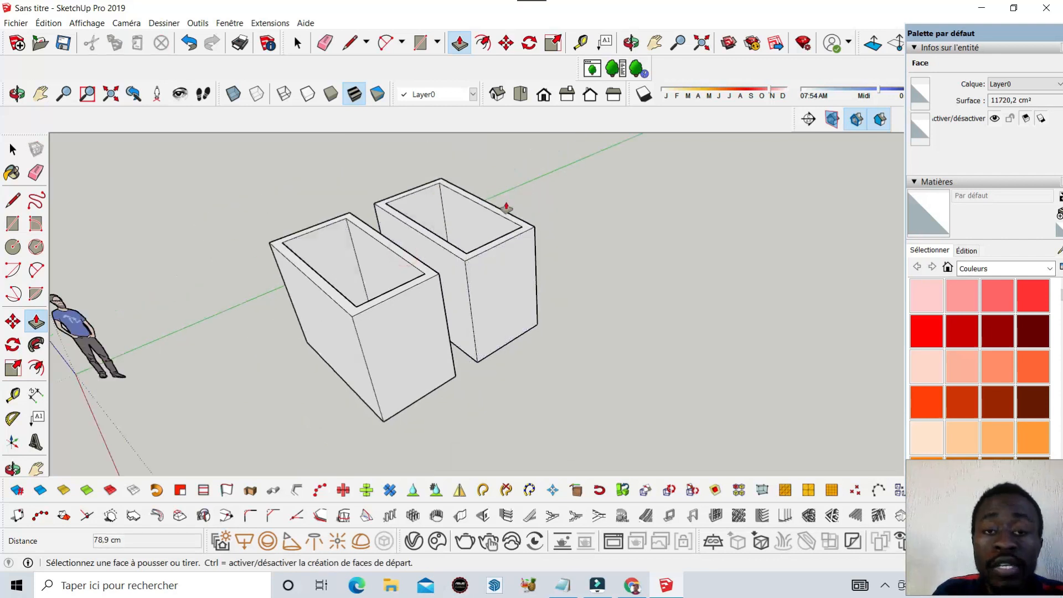
Inspect the two raised boxes from several sides and from above
click(632, 43)
drag(360, 329, 515, 251)
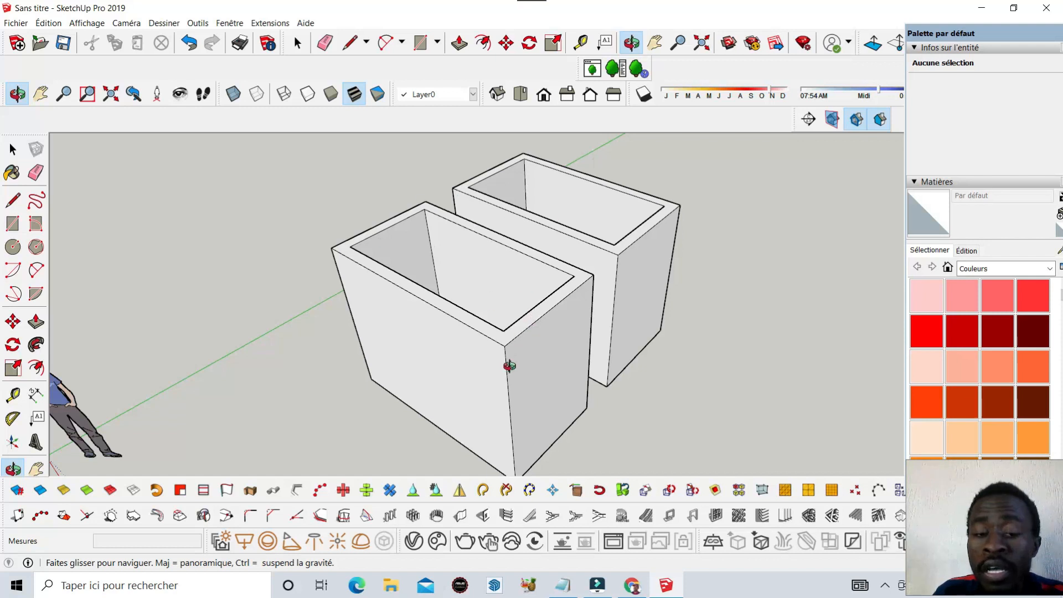
scroll(339, 304, down, 3)
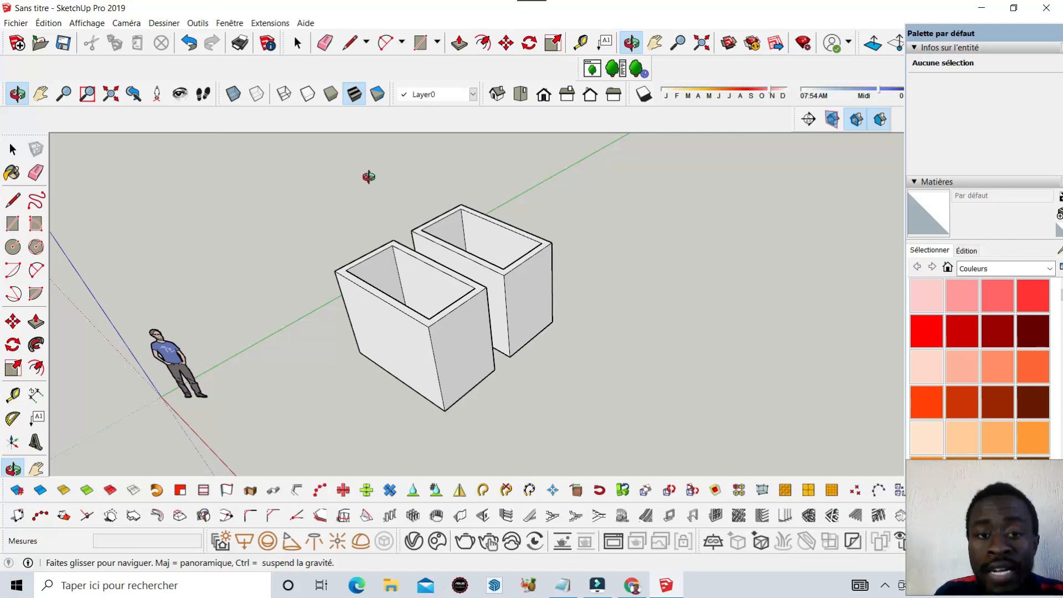
drag(390, 222, 538, 219)
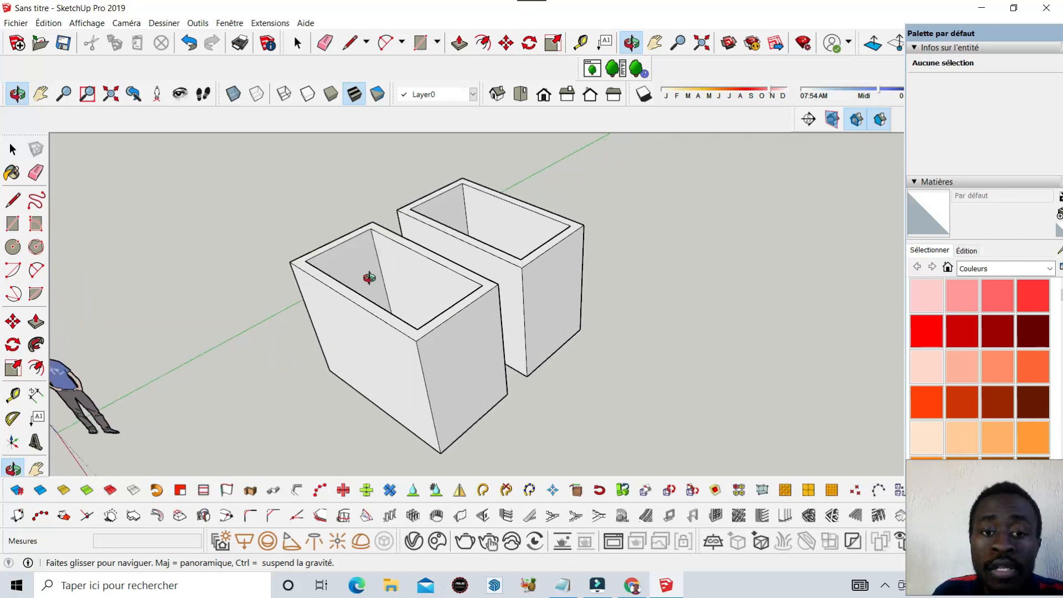
drag(473, 210, 504, 321)
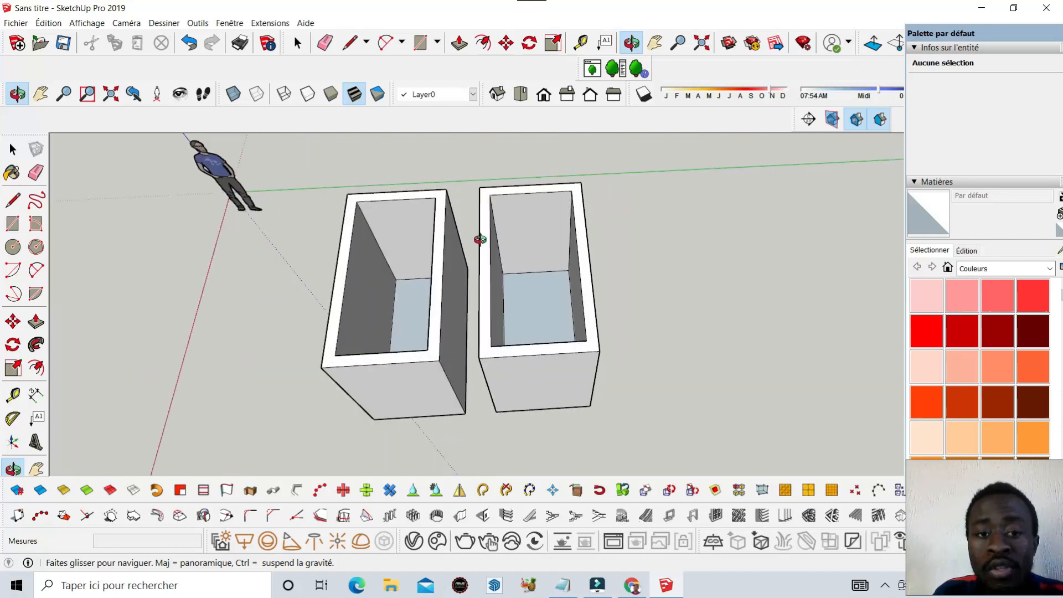
drag(397, 222, 486, 271)
scroll(508, 239, up, 3)
scroll(494, 349, down, 3)
Draw a 200 cm high doorway outline, starting from the floor edge on the inner face of the second box's outer long wall
drag(548, 299, 570, 285)
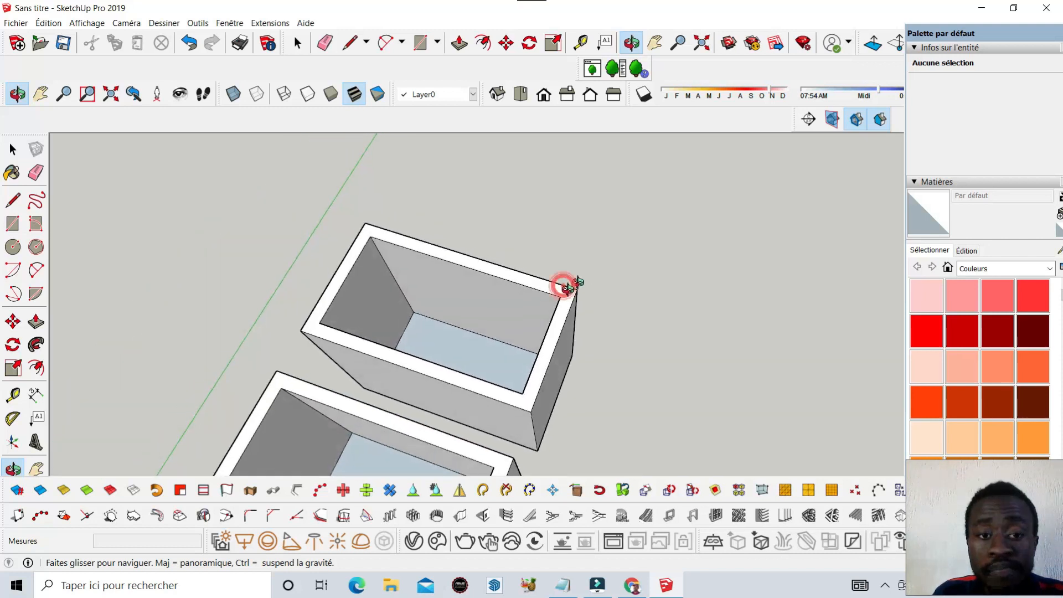
scroll(548, 297, up, 2)
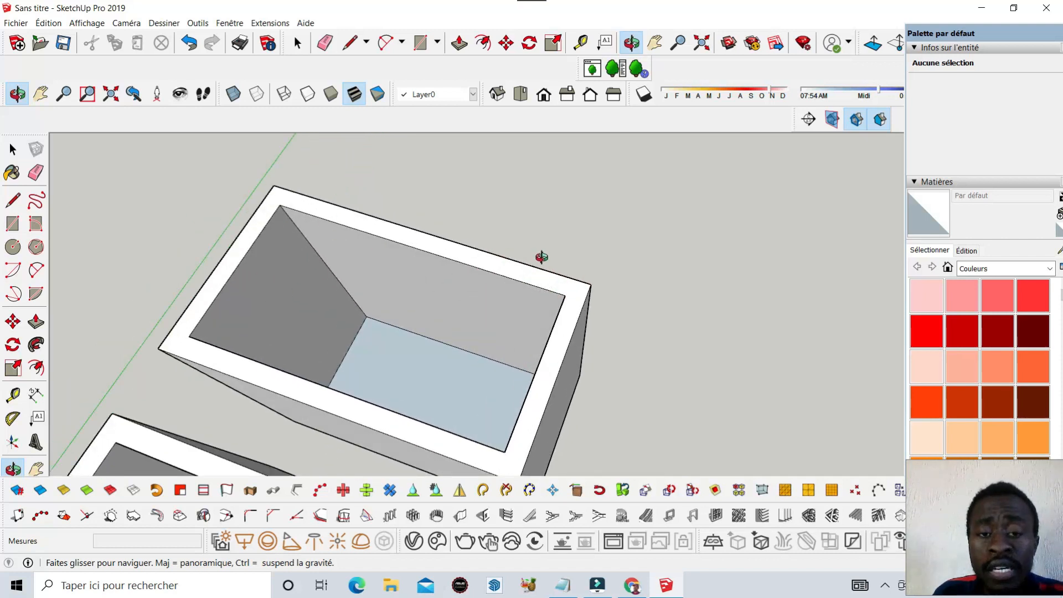
drag(363, 289, 398, 310)
click(350, 42)
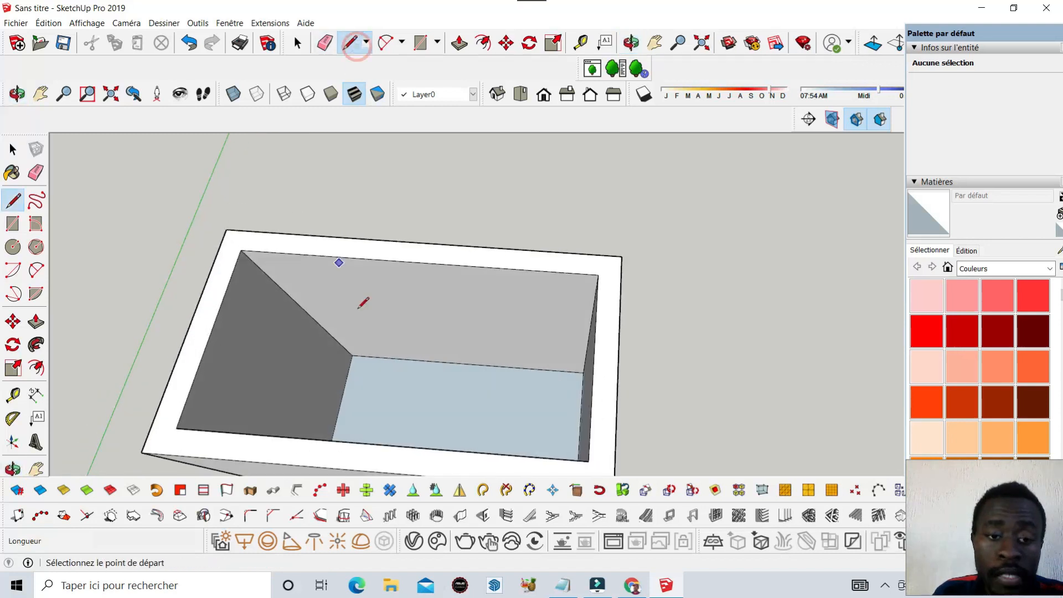
click(378, 357)
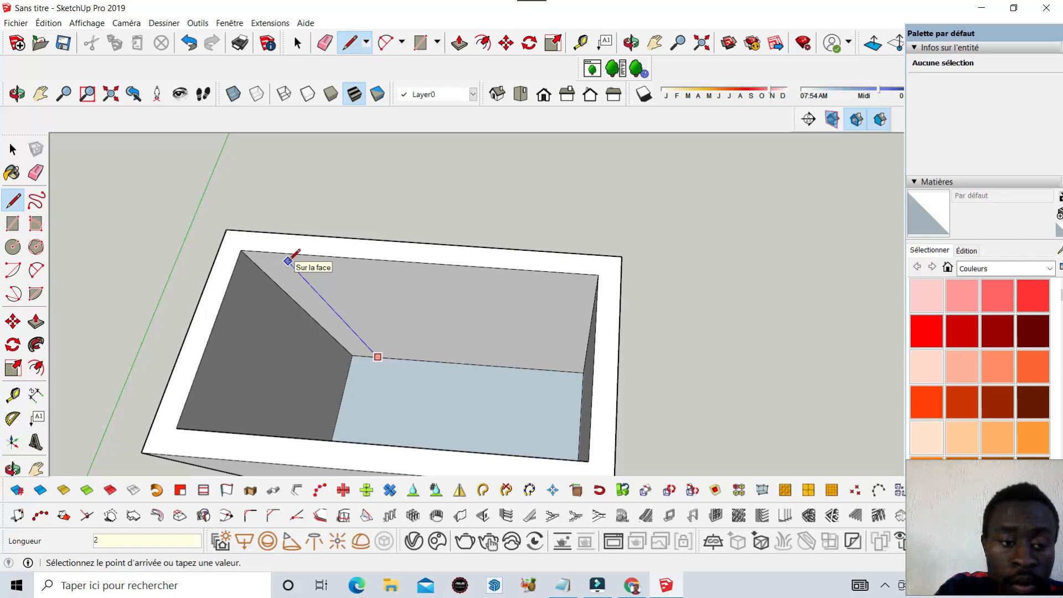
key(Return)
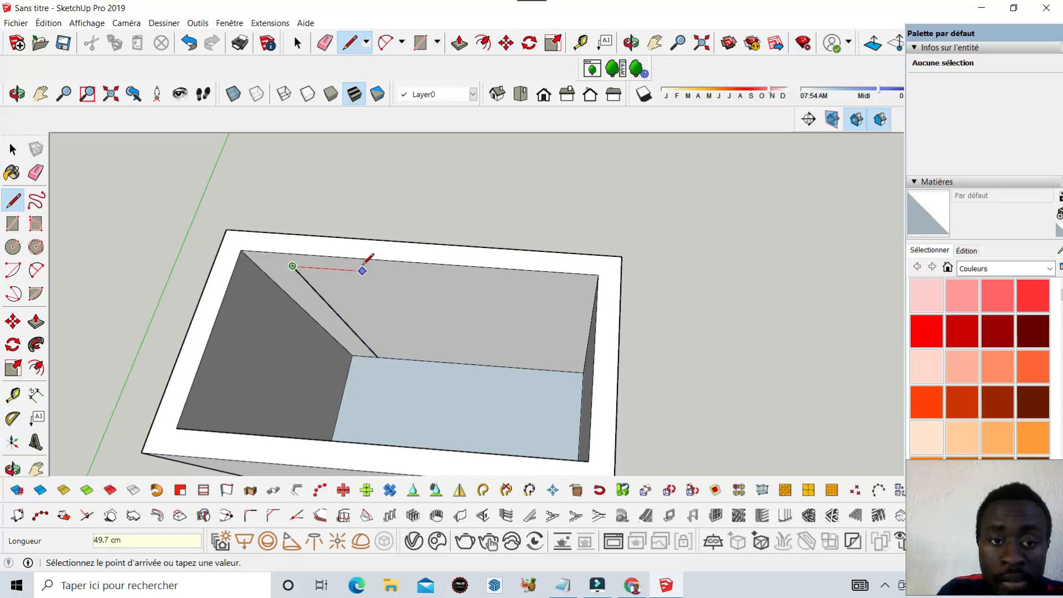
key(Return)
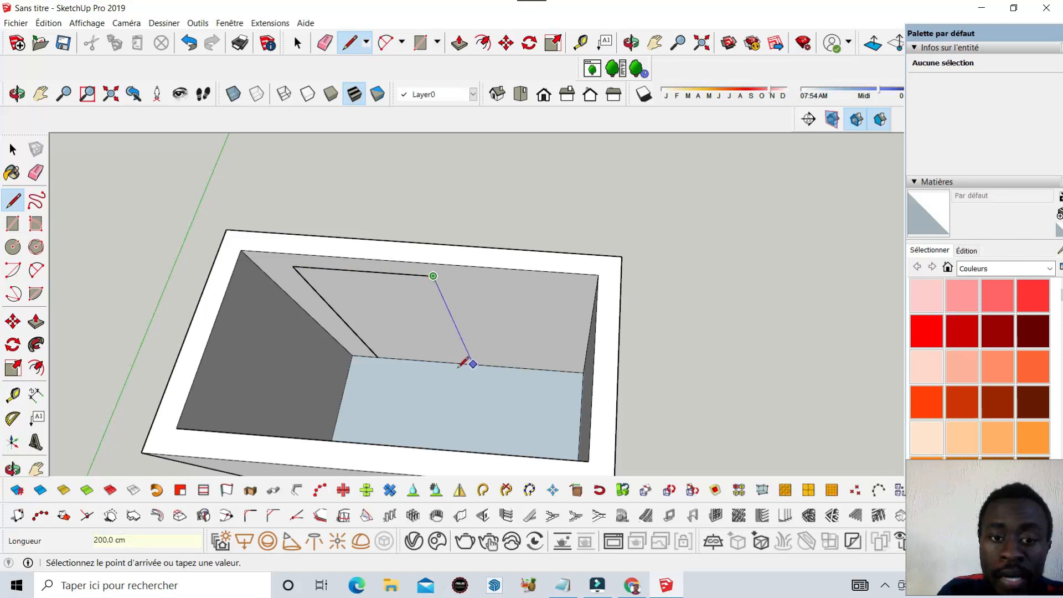
click(475, 364)
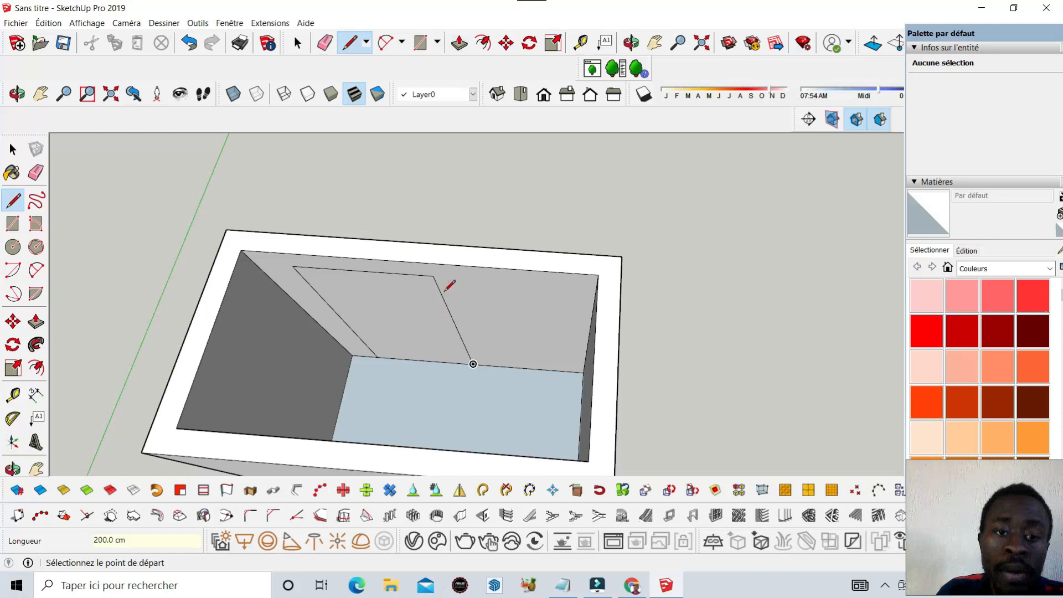
Extend the doorway's top line horizontally to the inner corner of the same wall
click(433, 276)
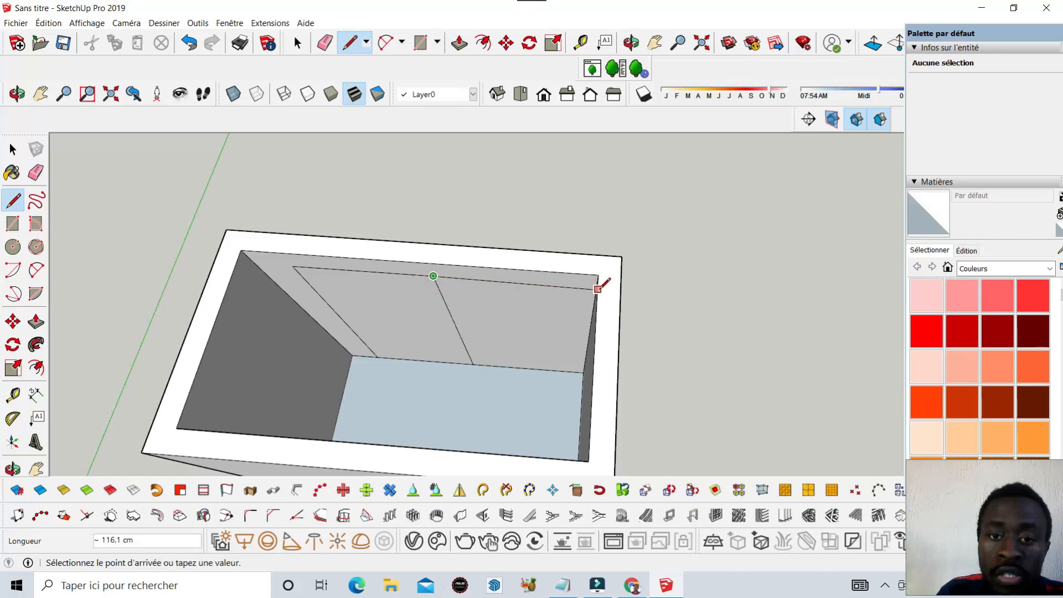
scroll(534, 291, up, 3)
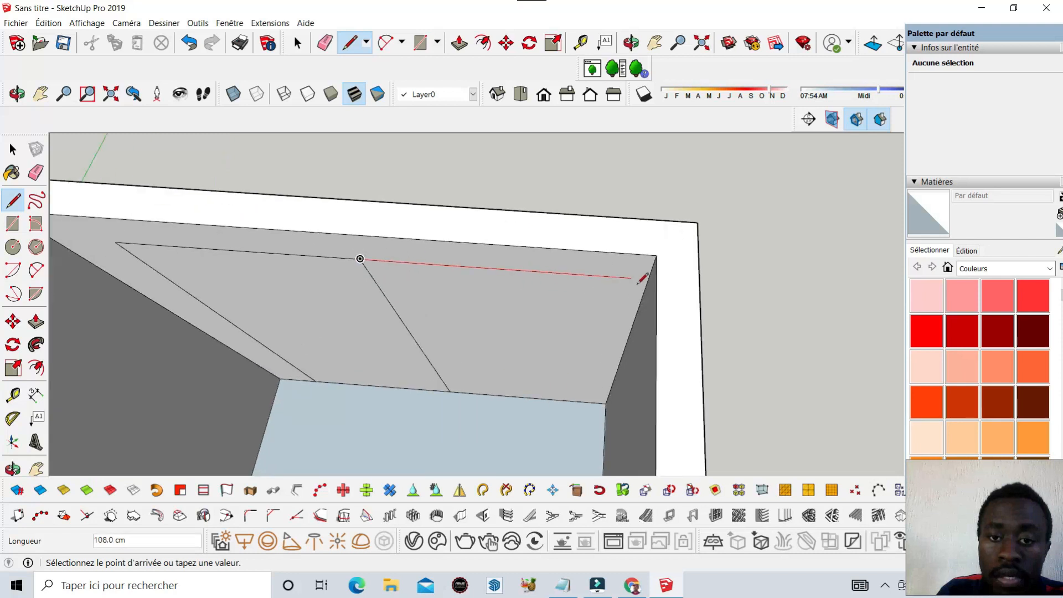
click(645, 279)
click(648, 278)
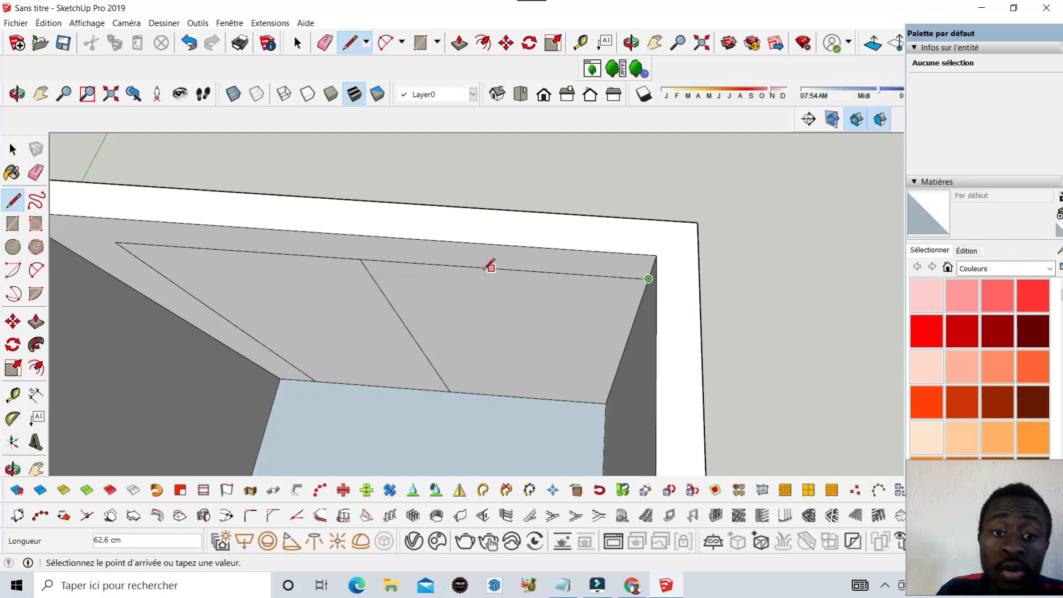
Draw a rectangular window outline beneath the extended line, reaching to the wall's inner corner
click(451, 265)
click(452, 265)
click(470, 325)
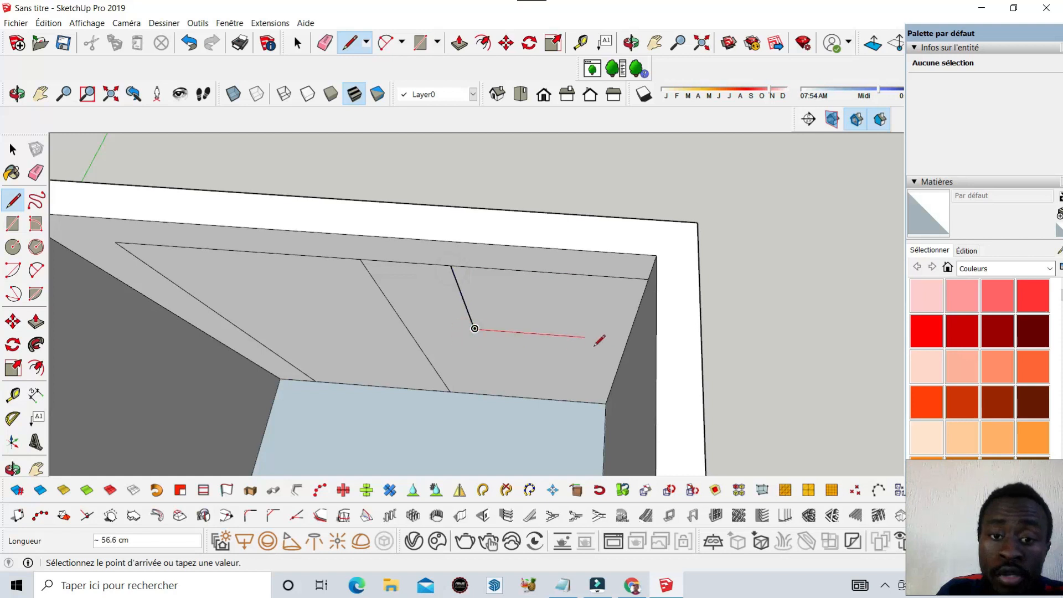
click(629, 346)
scroll(554, 285, down, 3)
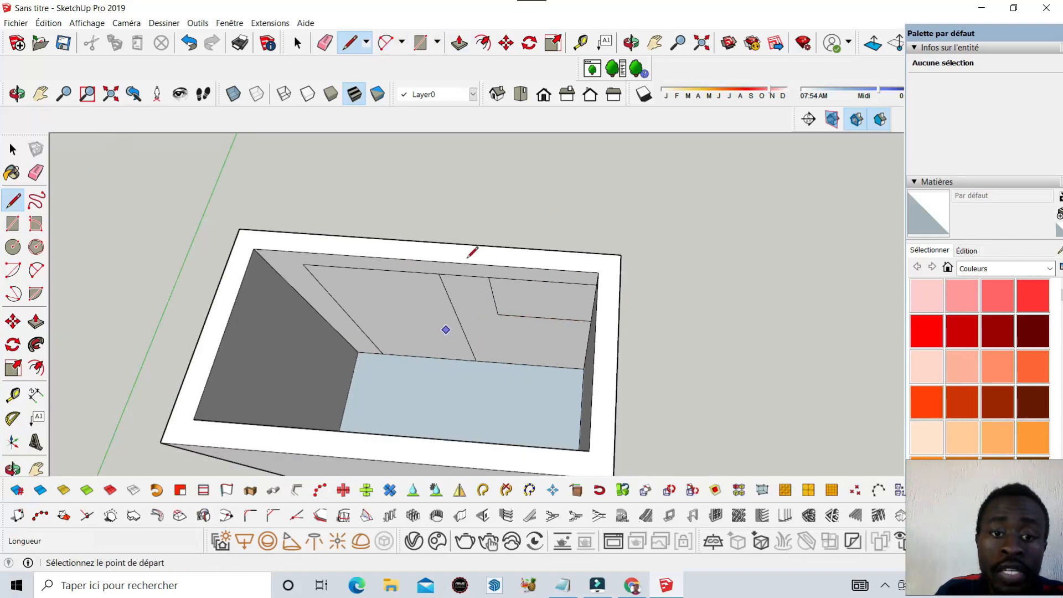
Push the doorway face 15 cm through the wall to cut the door opening
scroll(476, 263, up, 2)
click(459, 42)
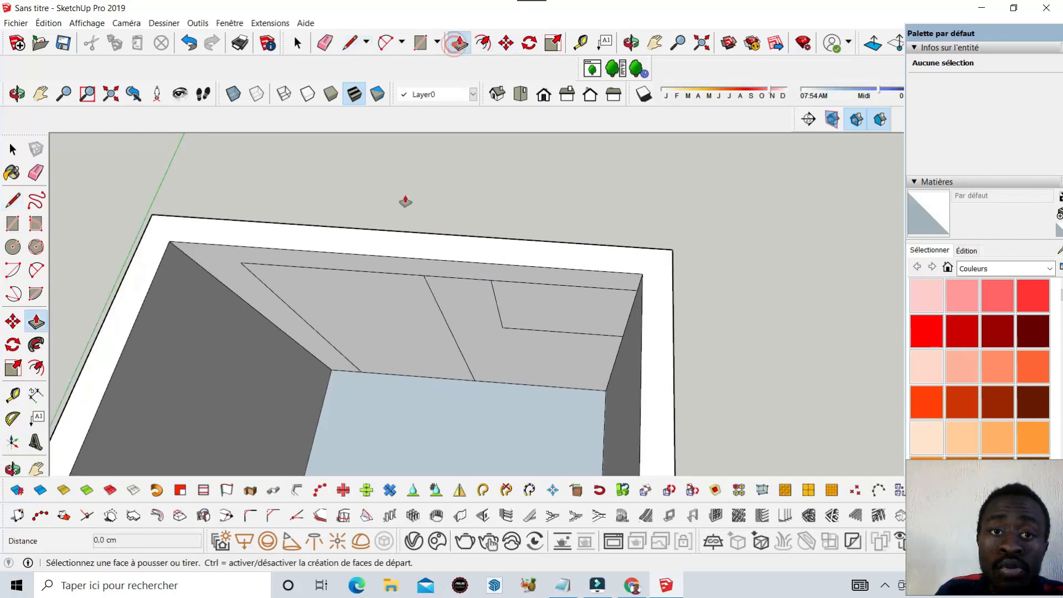
click(367, 343)
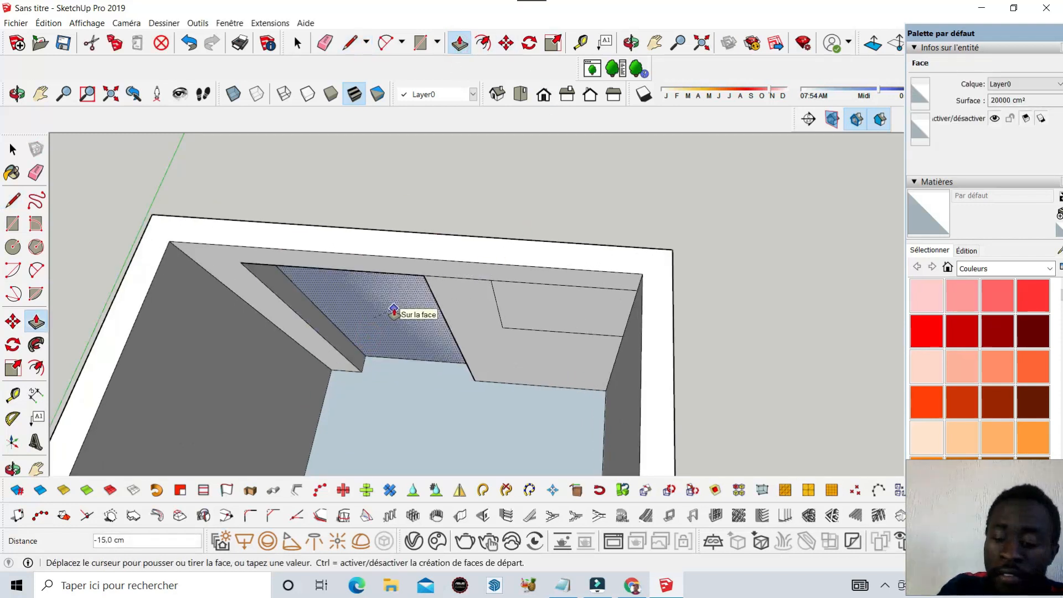
text(15)
key(Return)
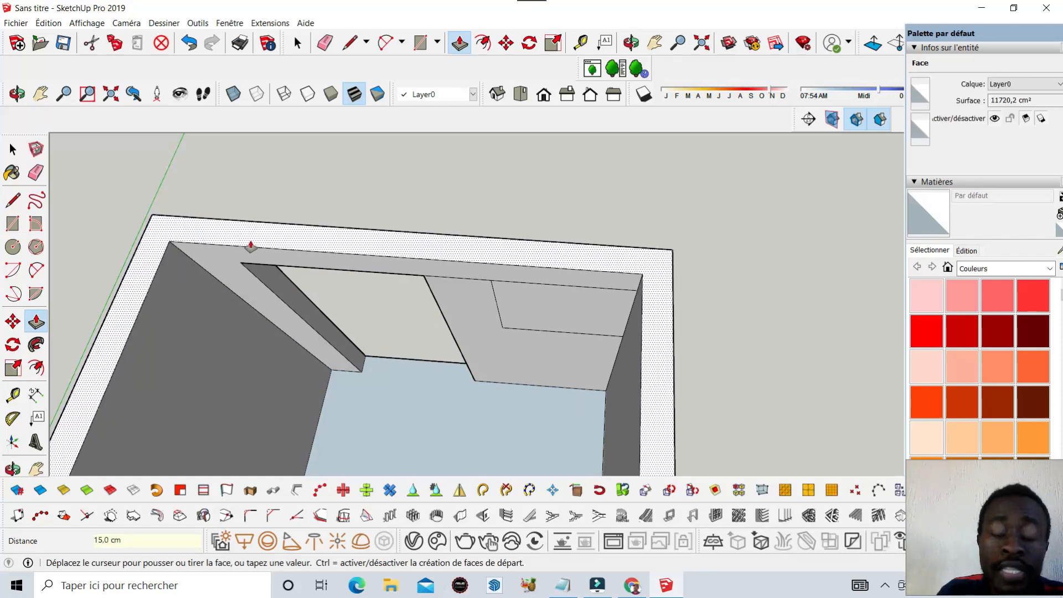
Push the window face 15 cm through the wall and erase the leftover line between the door and window openings
click(512, 317)
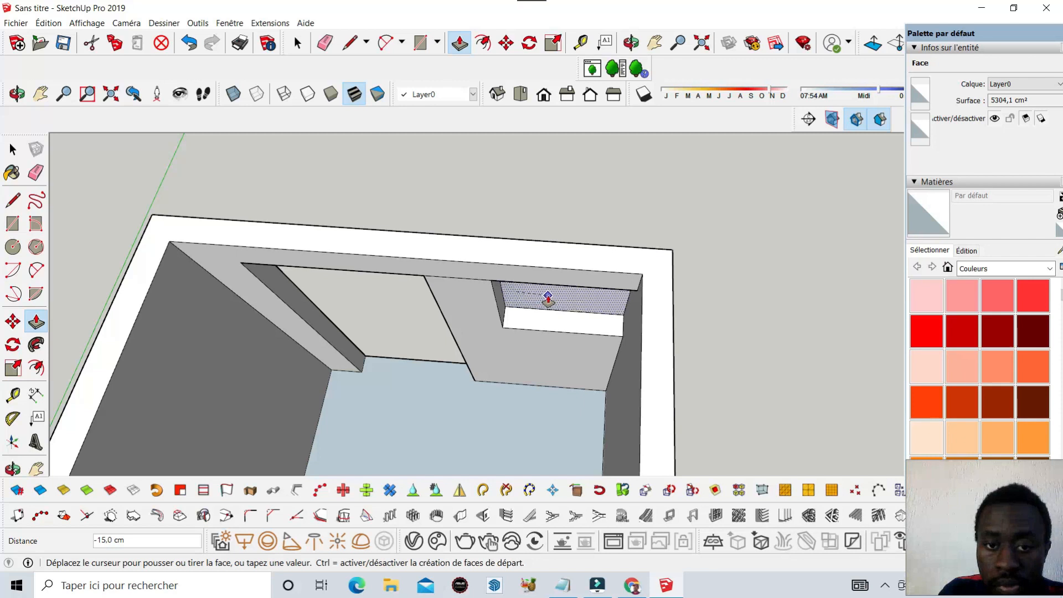
click(545, 302)
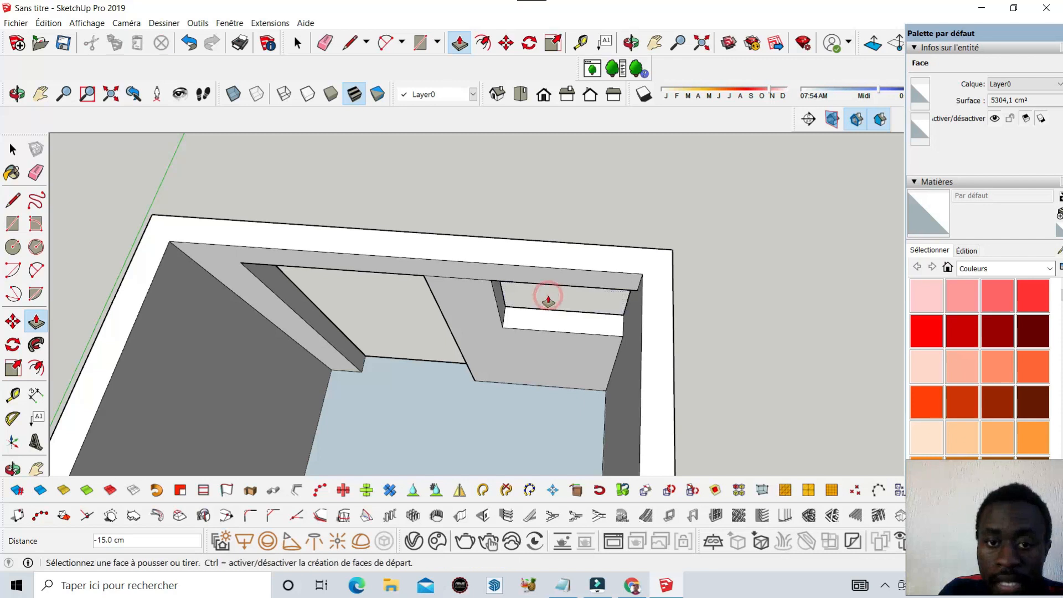
click(325, 43)
click(455, 270)
Examine the door and window openings from outside and both boxes from above
click(701, 43)
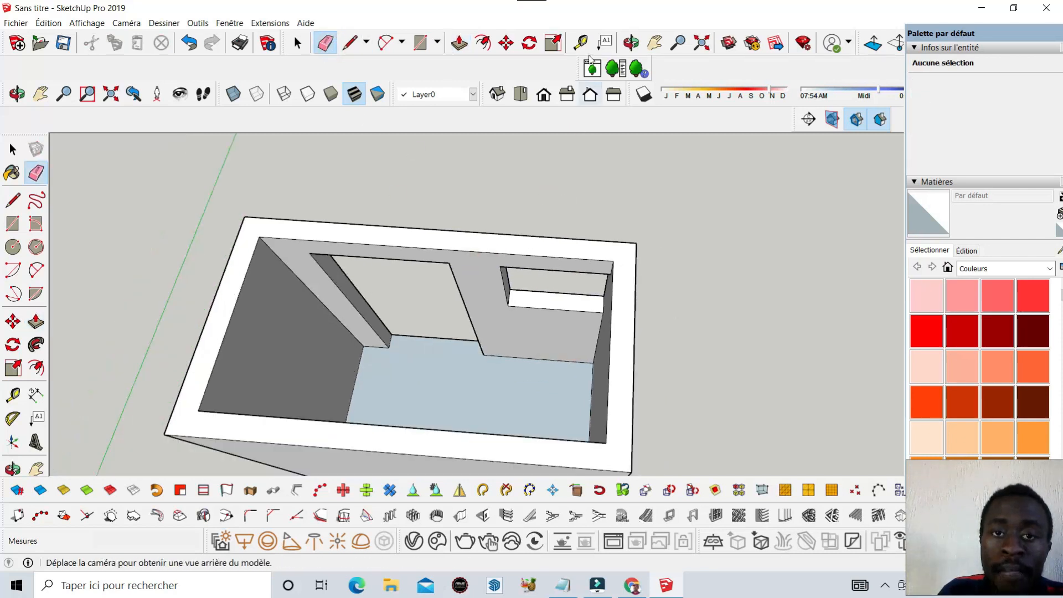
click(623, 46)
drag(488, 222, 498, 292)
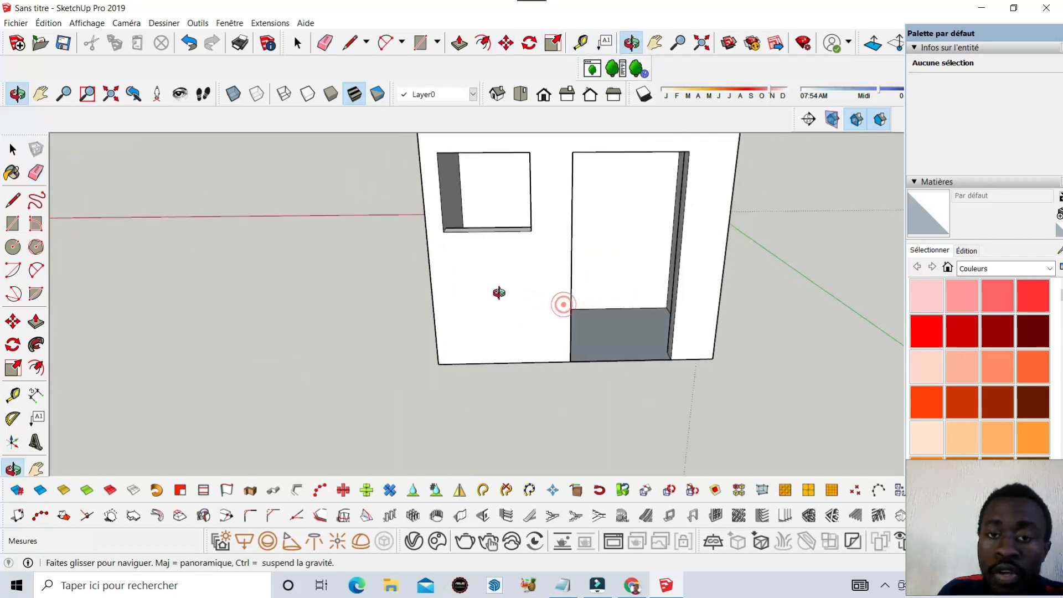
scroll(499, 293, down, 4)
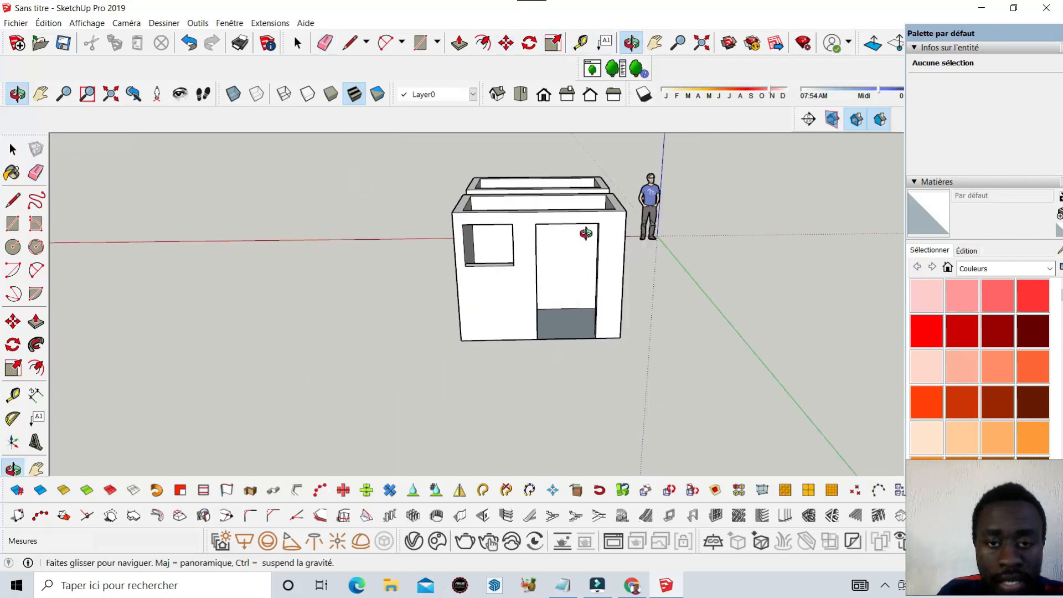
scroll(586, 233, up, 3)
scroll(498, 198, up, 4)
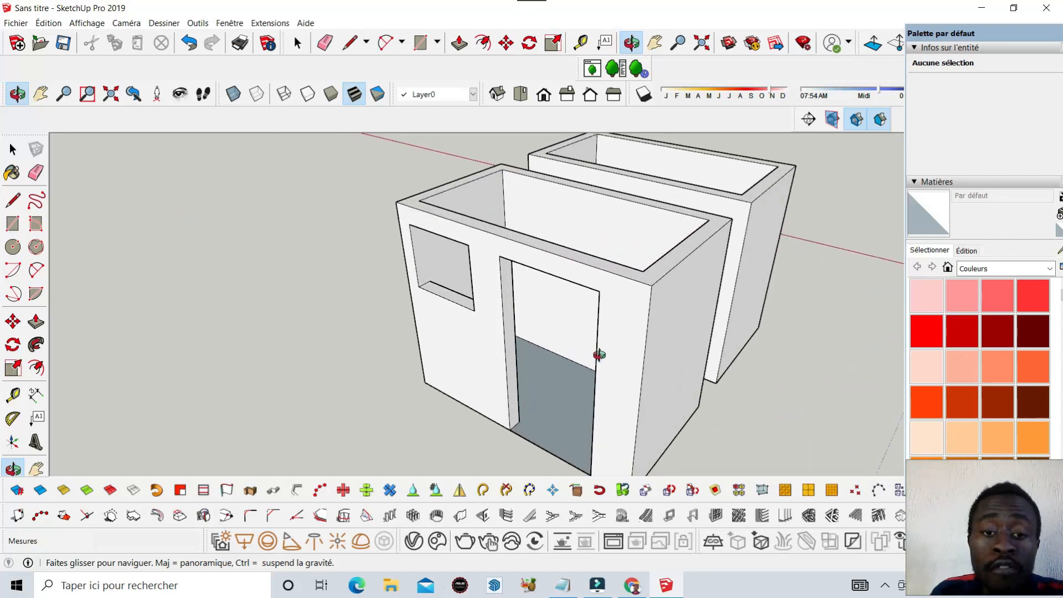
scroll(559, 366, down, 5)
drag(636, 266, 634, 345)
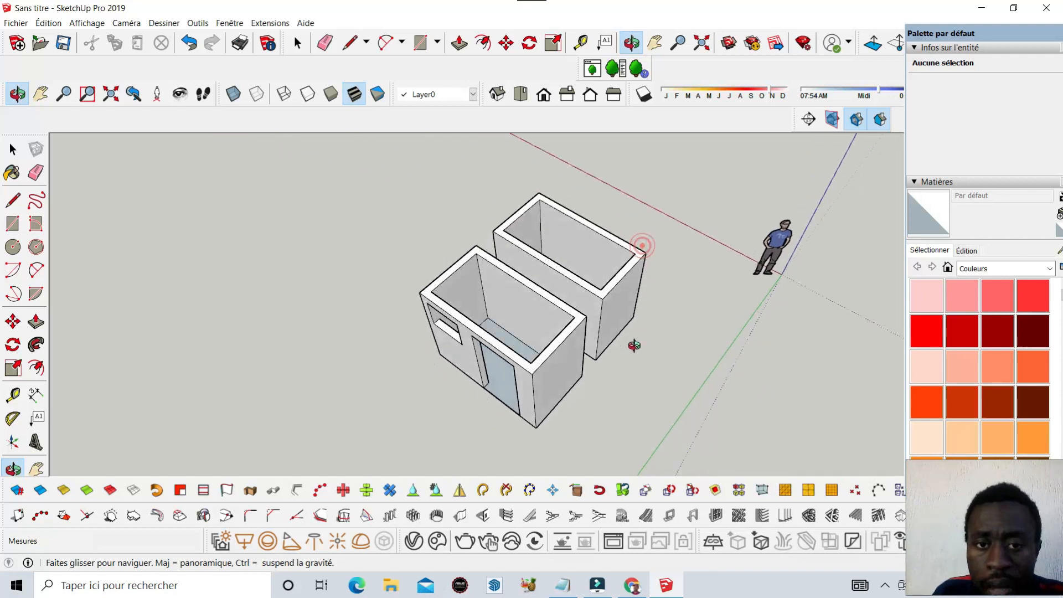
scroll(599, 205, up, 7)
scroll(481, 200, down, 4)
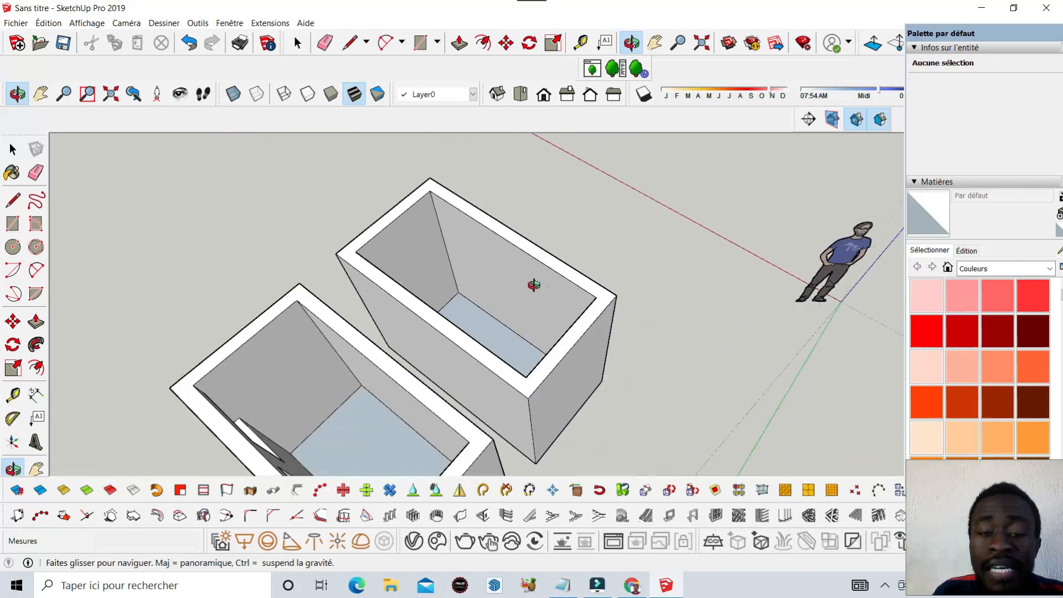
drag(534, 285, 272, 286)
scroll(458, 250, down, 4)
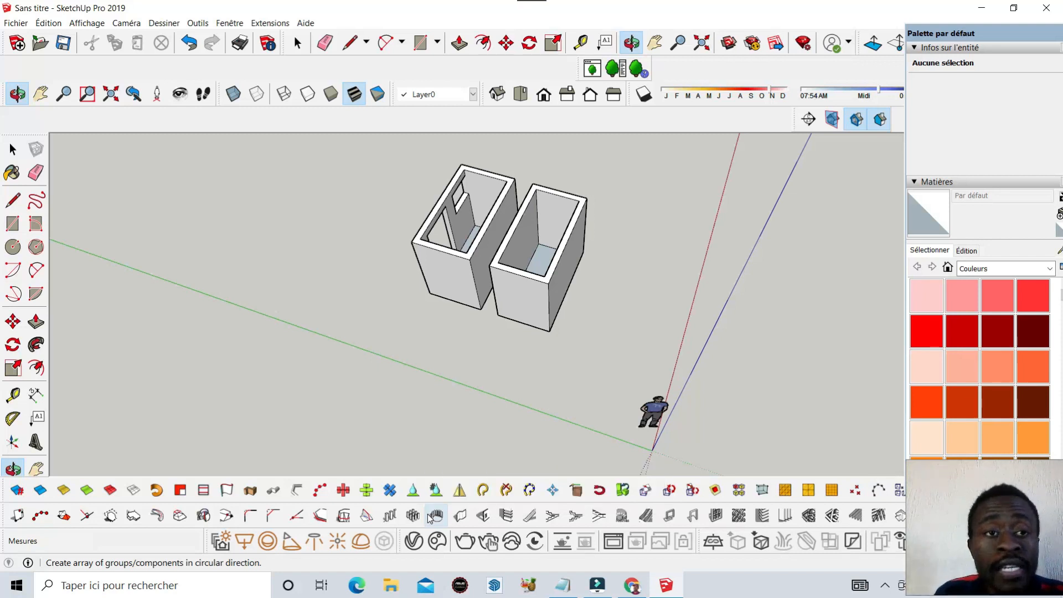
Review the commands offered by the 1001bit tools extension
click(269, 23)
mouse_move(289, 75)
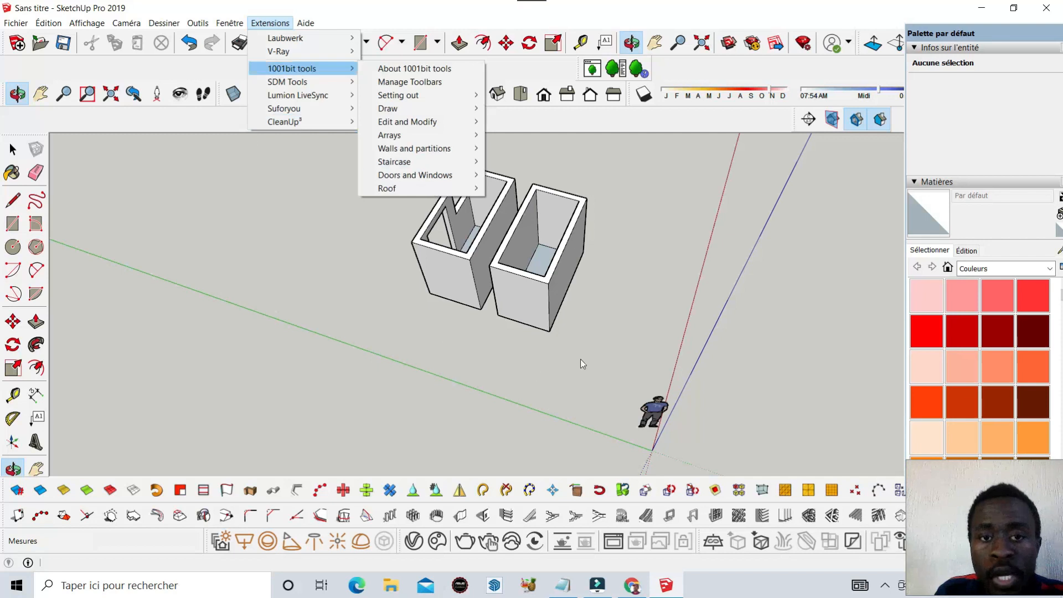
click(338, 218)
Examine the uncut walls of the other box alongside the box with openings
scroll(546, 225, up, 6)
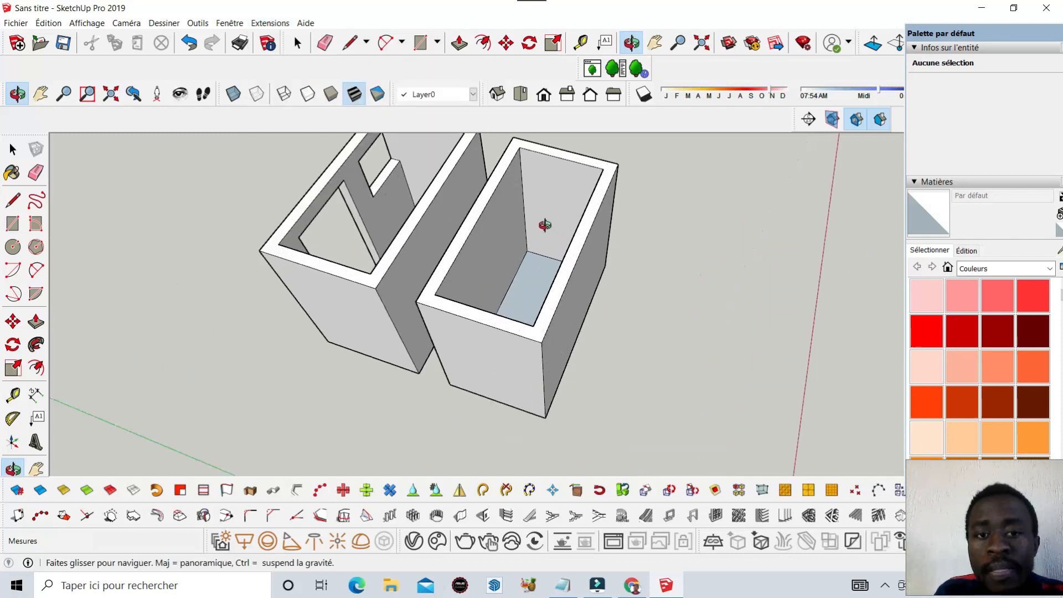
drag(584, 306, 391, 223)
scroll(391, 223, down, 4)
drag(494, 325, 651, 296)
scroll(377, 242, down, 2)
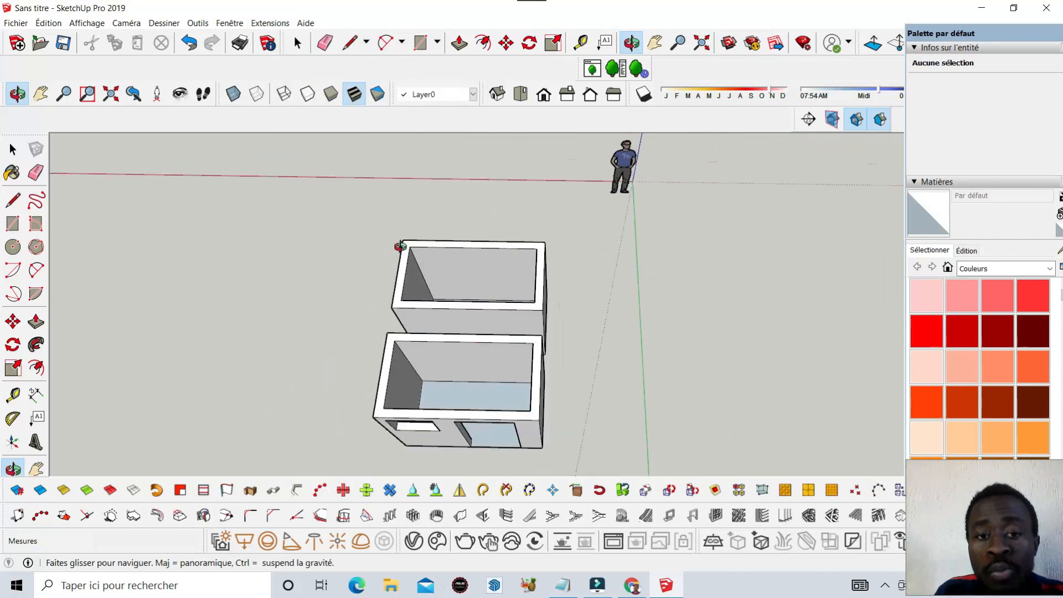
drag(483, 281, 390, 305)
scroll(421, 268, up, 5)
scroll(369, 216, down, 3)
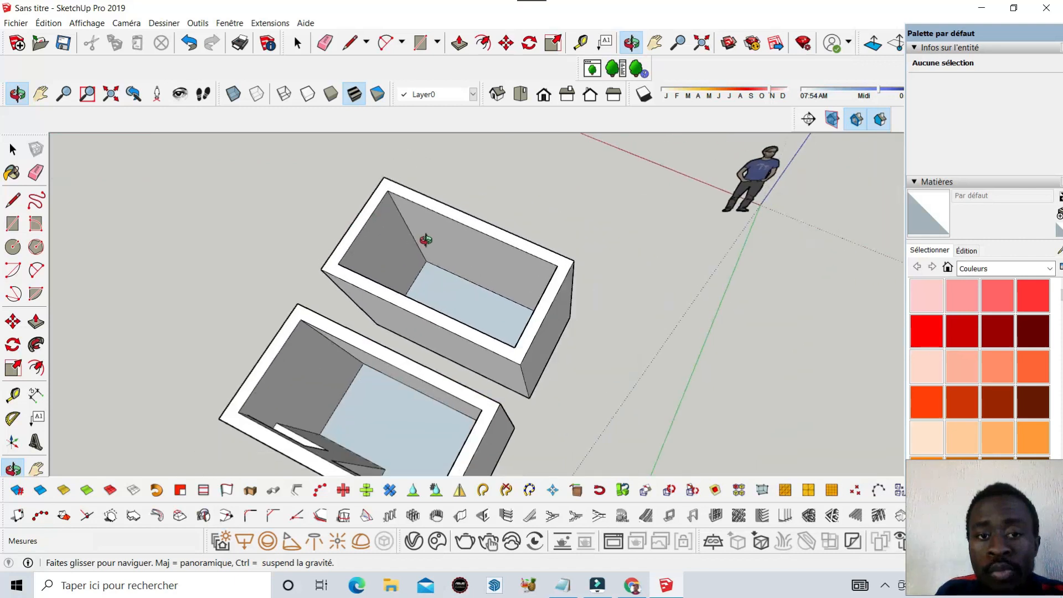
Open the 1001bit Create Wall Opening dialog, place it clear of the two boxes, and review its width and height settings
drag(431, 242, 499, 238)
scroll(429, 234, down, 2)
drag(456, 268, 363, 216)
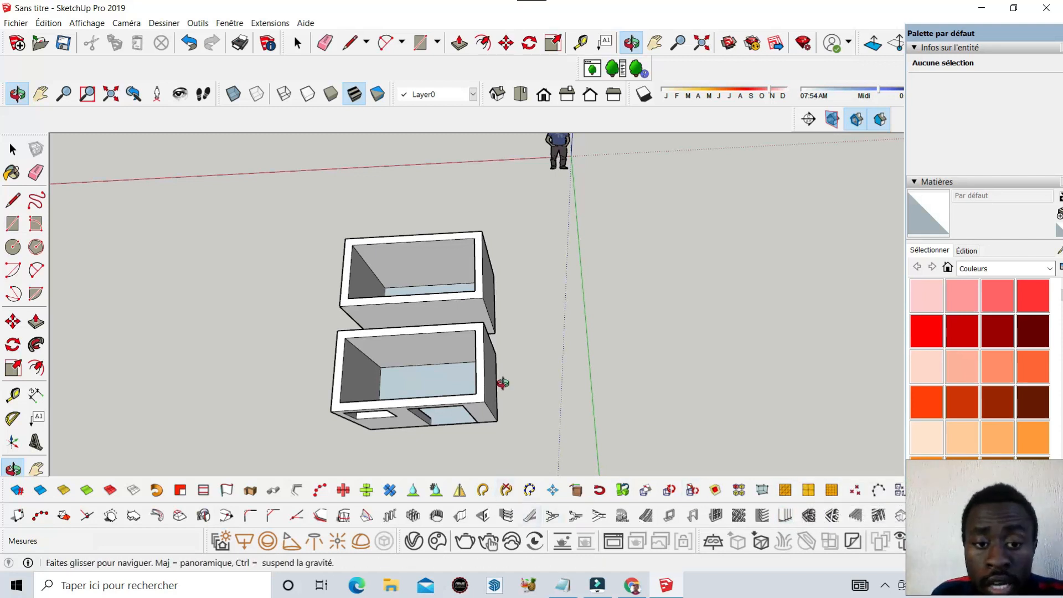
click(486, 516)
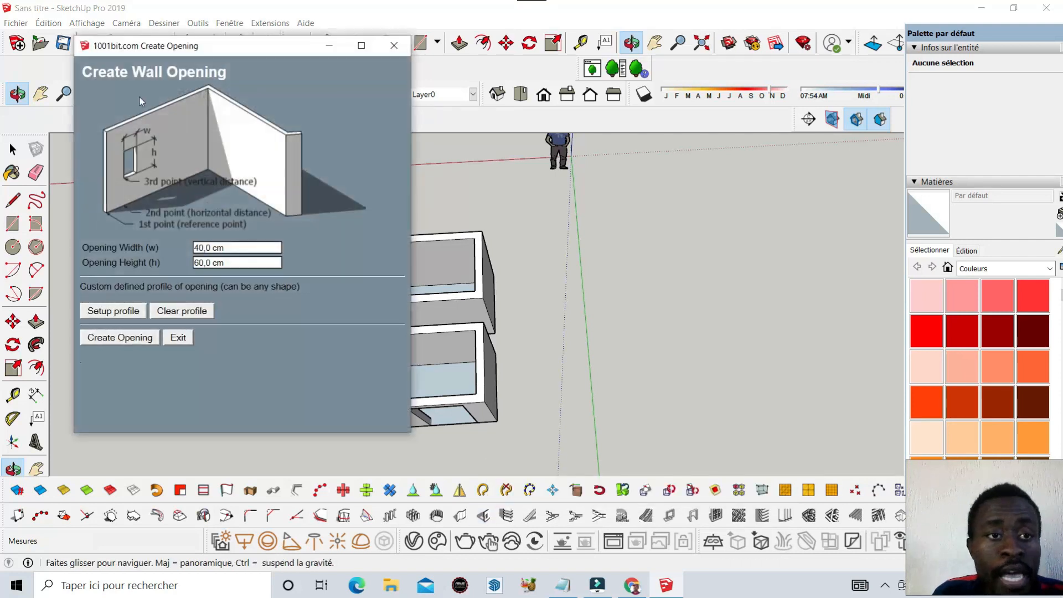
drag(233, 51, 706, 153)
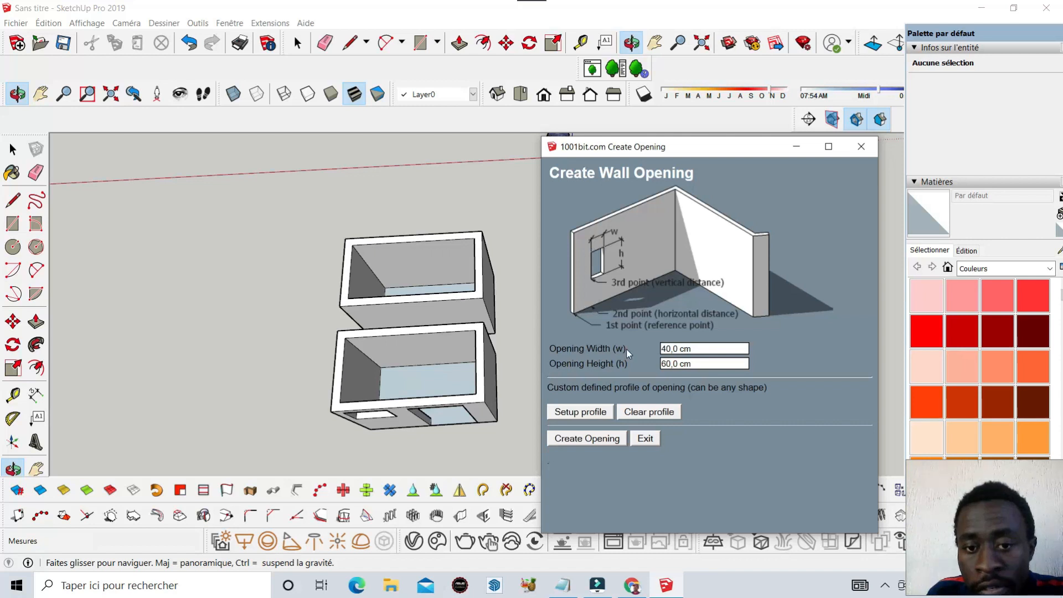
drag(627, 349, 566, 347)
drag(637, 361, 549, 364)
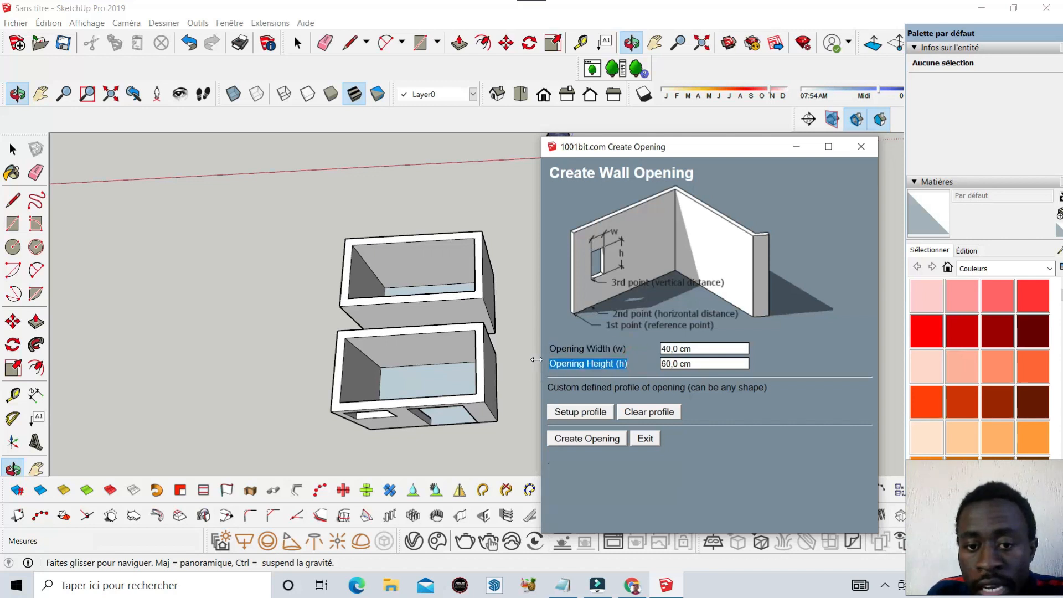
Set the wall opening's width to 100 cm and its height to 200 cm for the door
triple_click(691, 349)
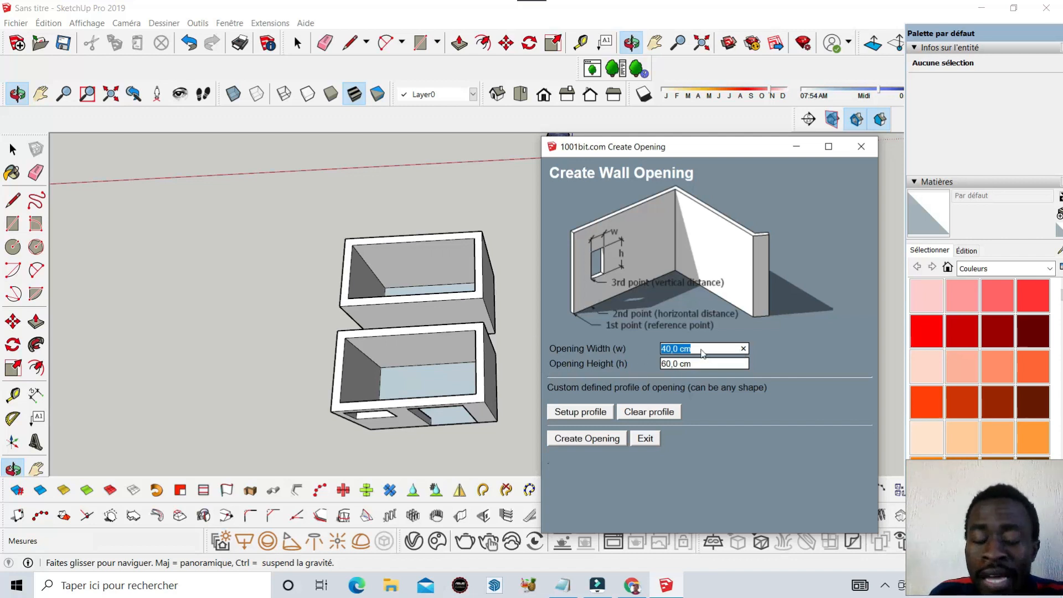
key(BackSpace)
text(100)
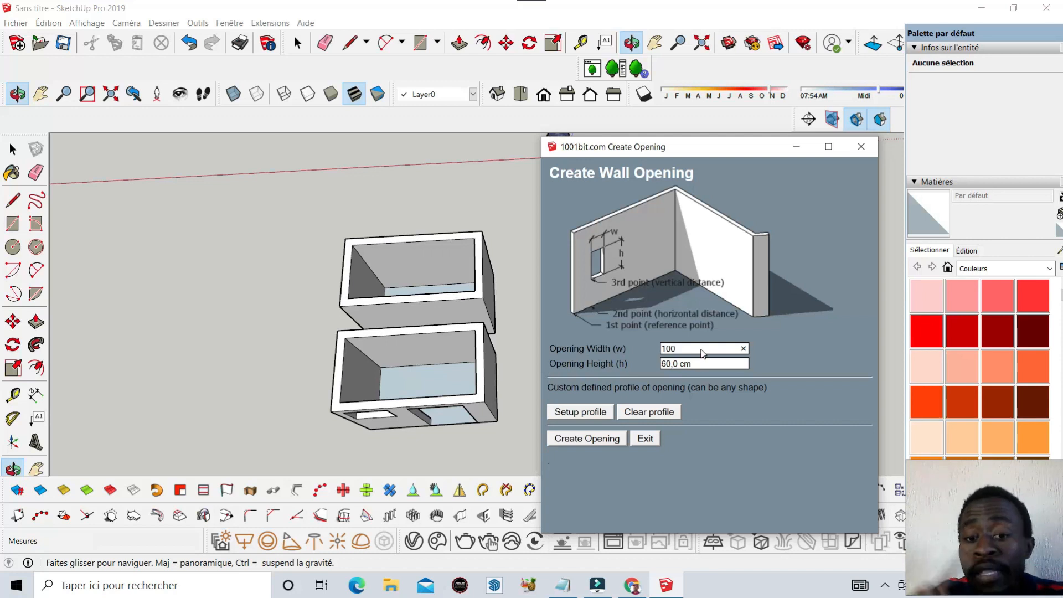
click(701, 365)
key(BackSpace)
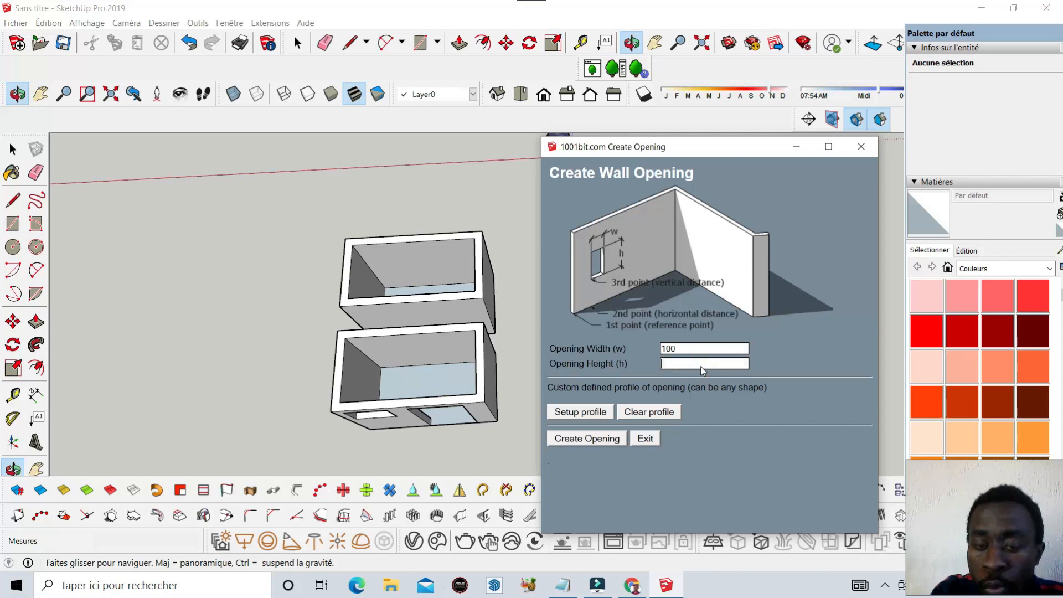
text(200)
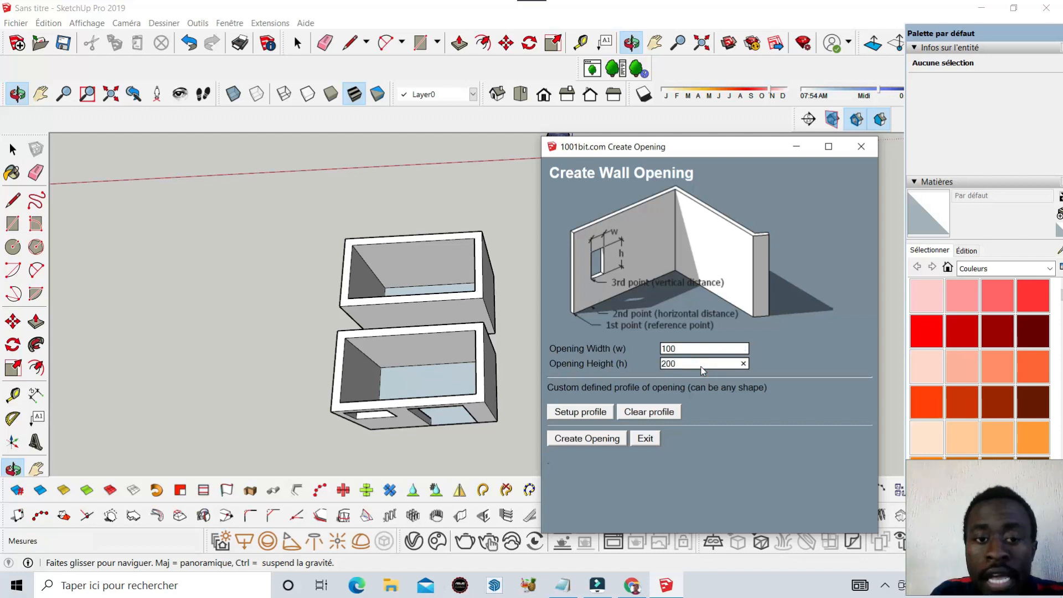
Try to cut the 100 × 200 cm opening from the base of the uncut box's far inner wall, and undo it
click(573, 444)
scroll(277, 287, up, 3)
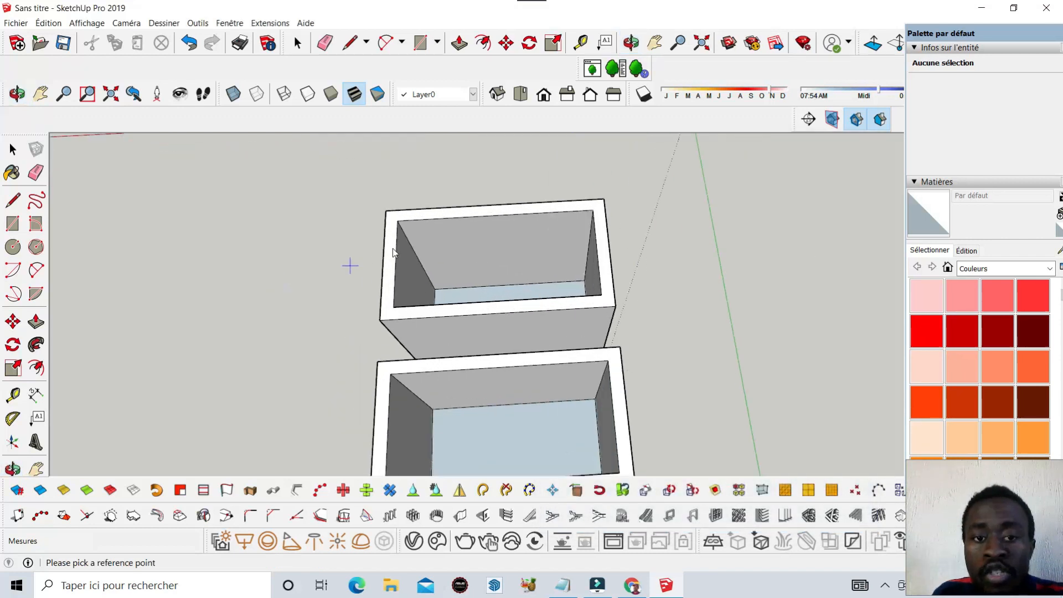
scroll(468, 277, up, 3)
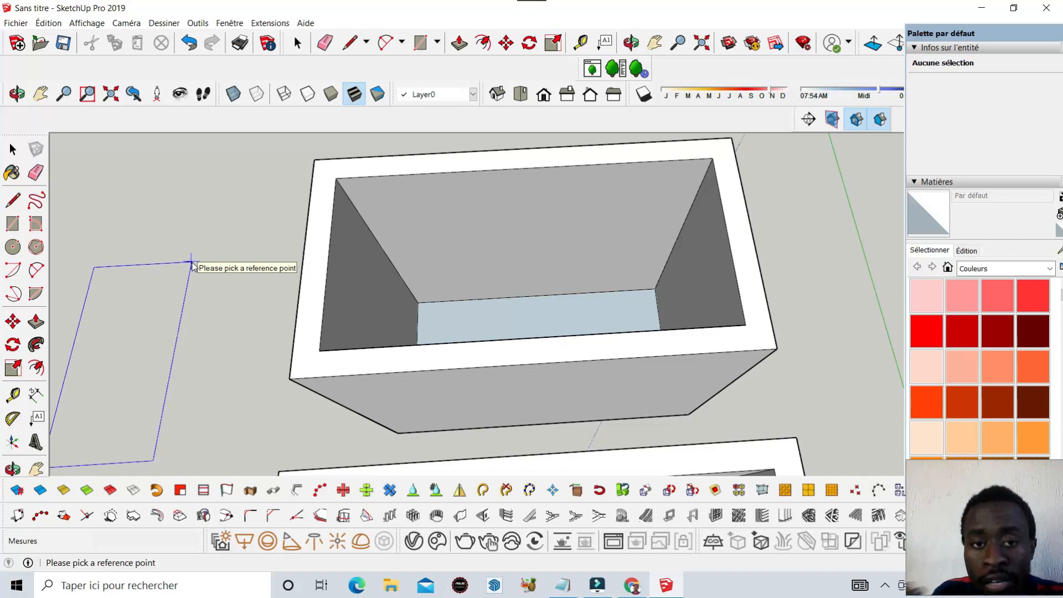
click(467, 301)
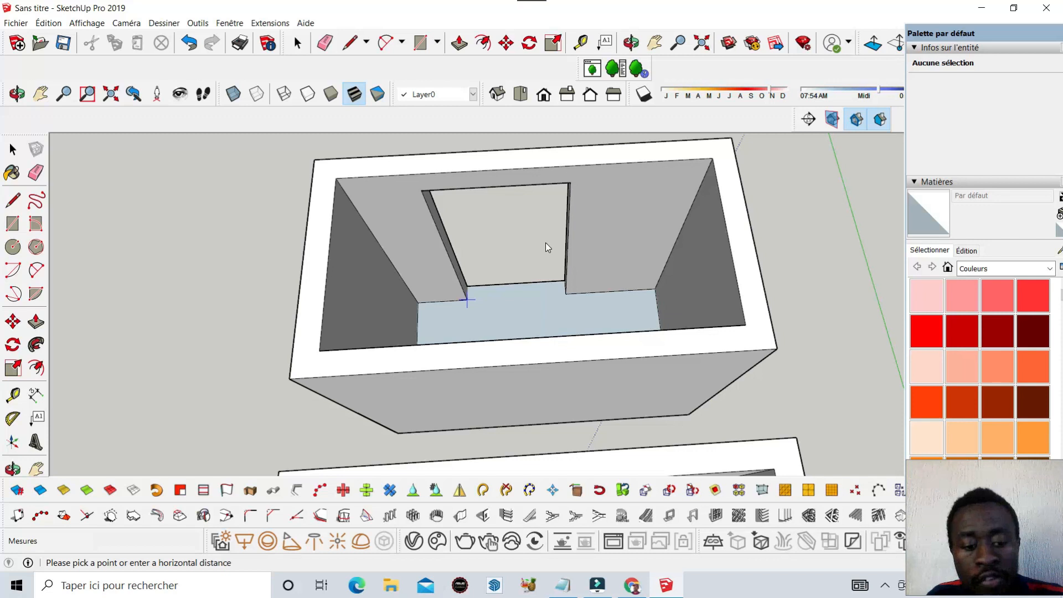
key(ctrl+z)
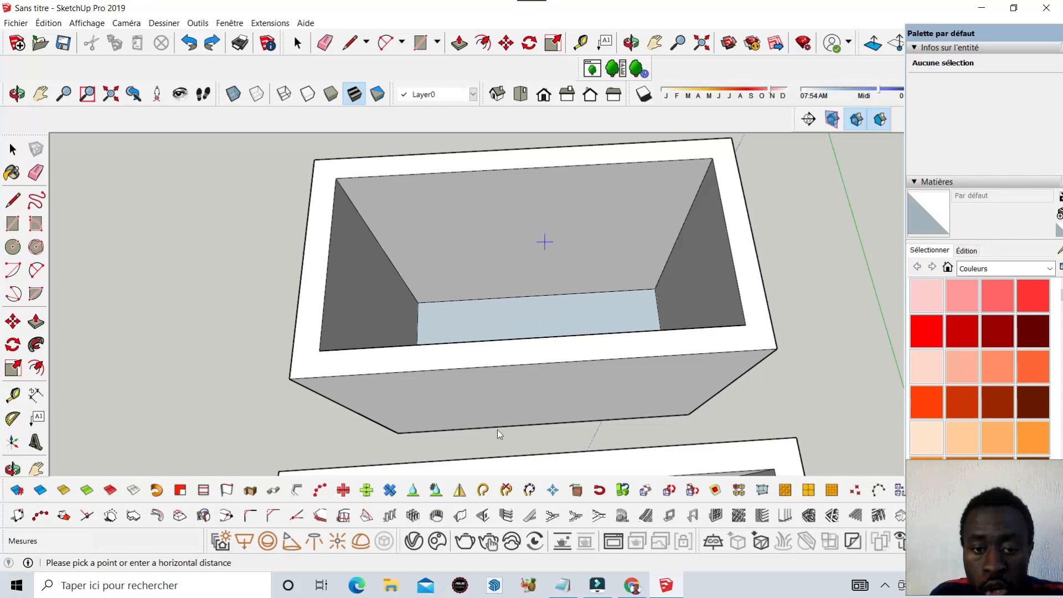
Cut the 100 × 200 cm door opening through the far wall, at floor level close to its left inner corner
click(482, 515)
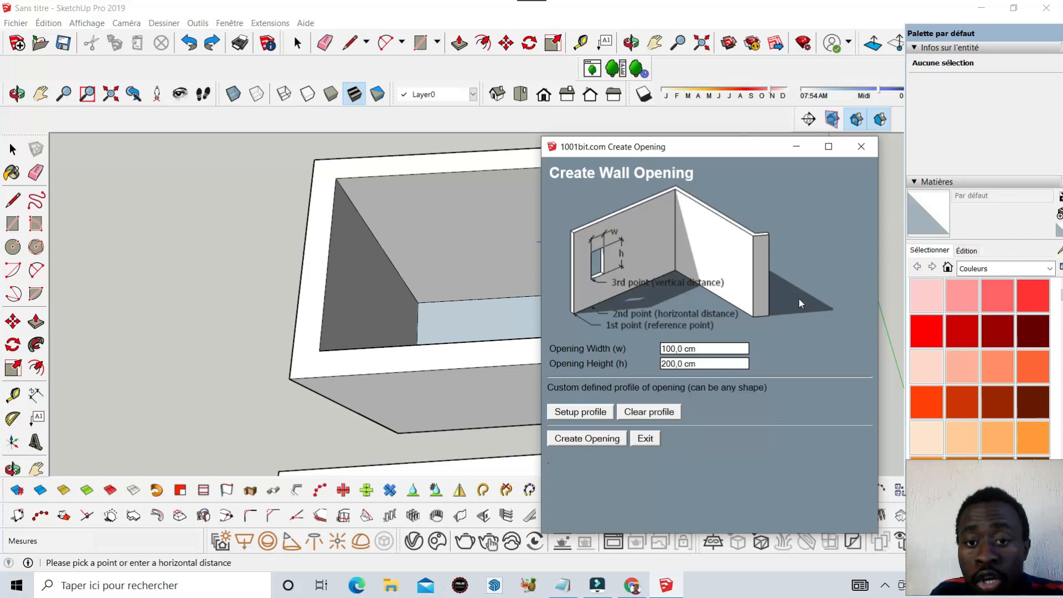
click(579, 439)
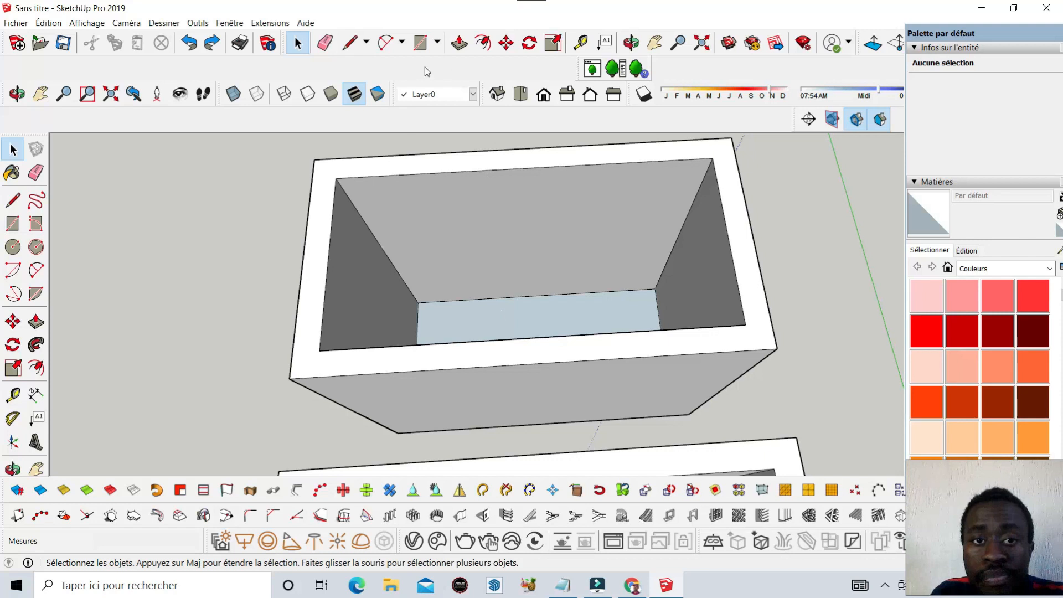
scroll(590, 366, down, 2)
scroll(592, 369, down, 1)
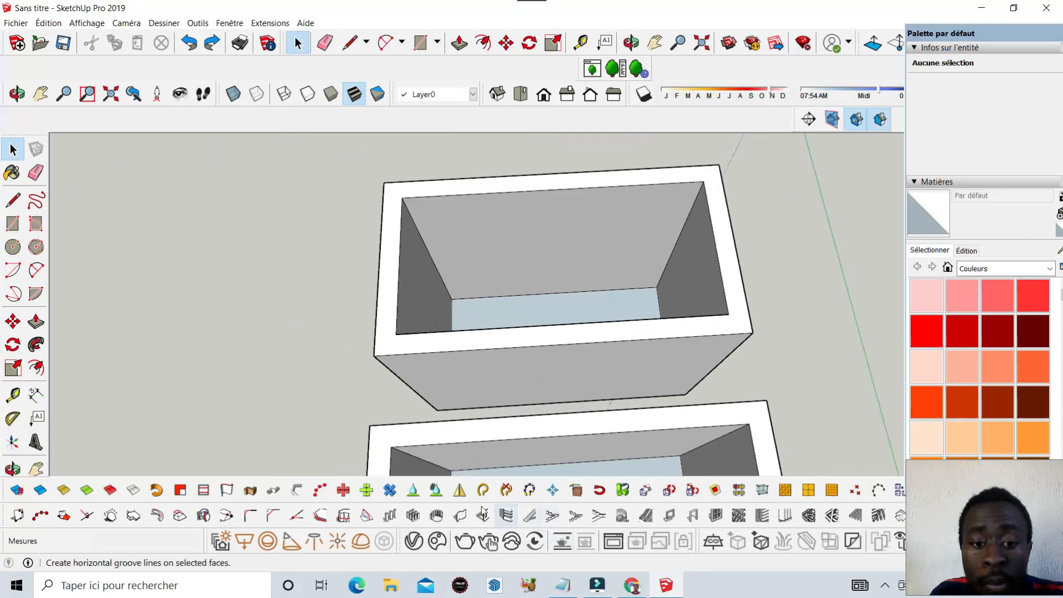
click(505, 490)
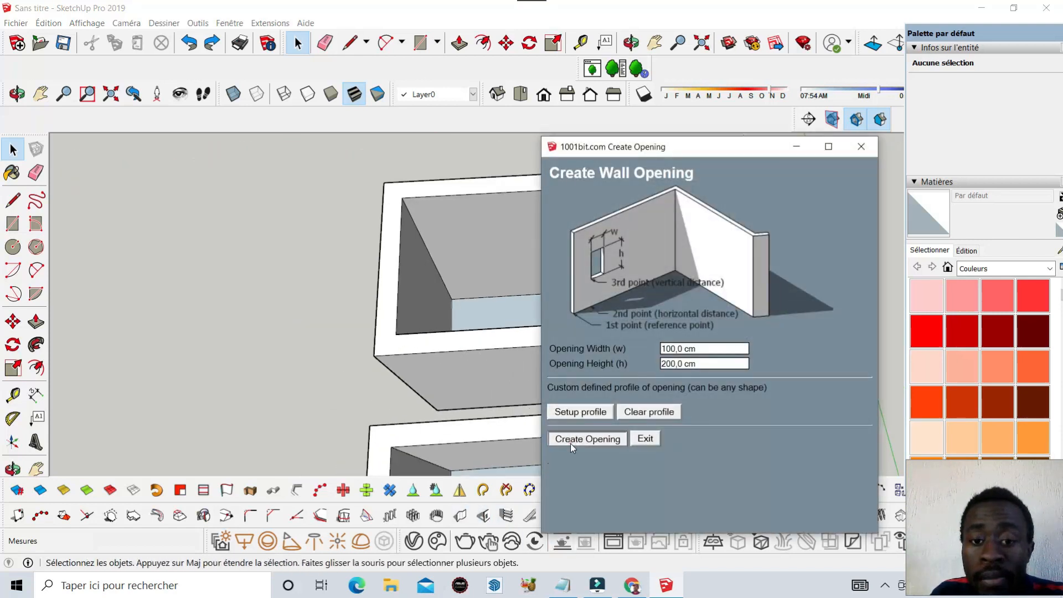
click(570, 441)
scroll(571, 261, up, 3)
scroll(520, 296, down, 4)
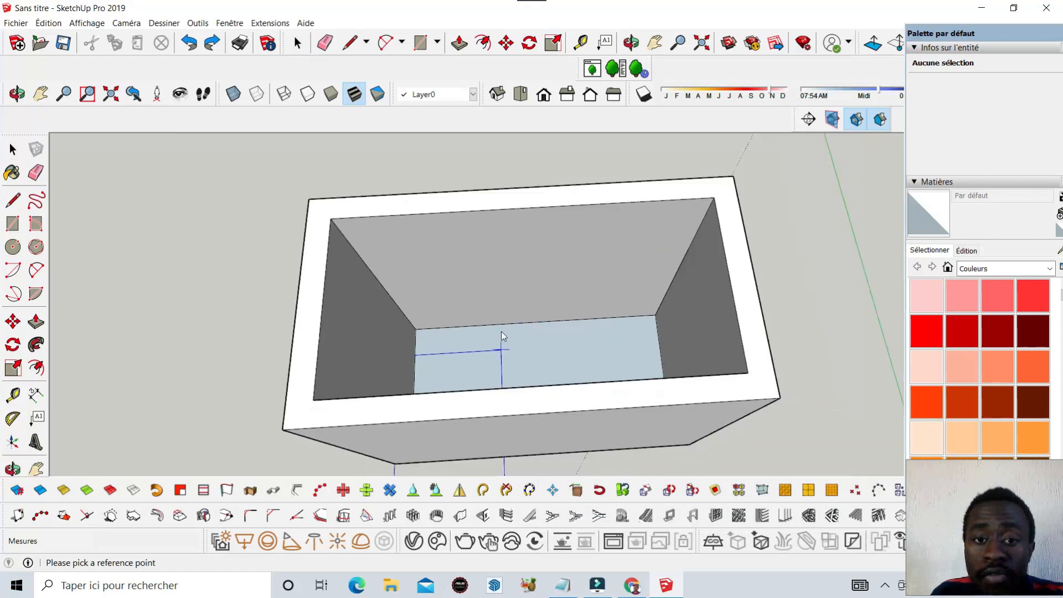
click(430, 329)
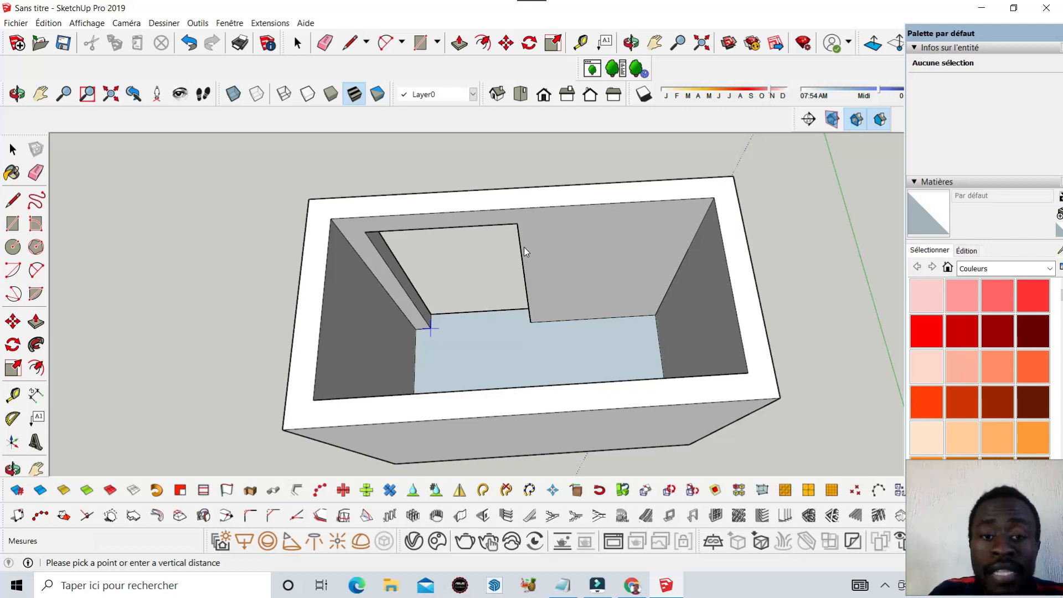
Draw a horizontal line about 126 cm long from the door opening's upper right corner across the wall to the inner corner
middle_drag(402, 203, 432, 138)
click(366, 43)
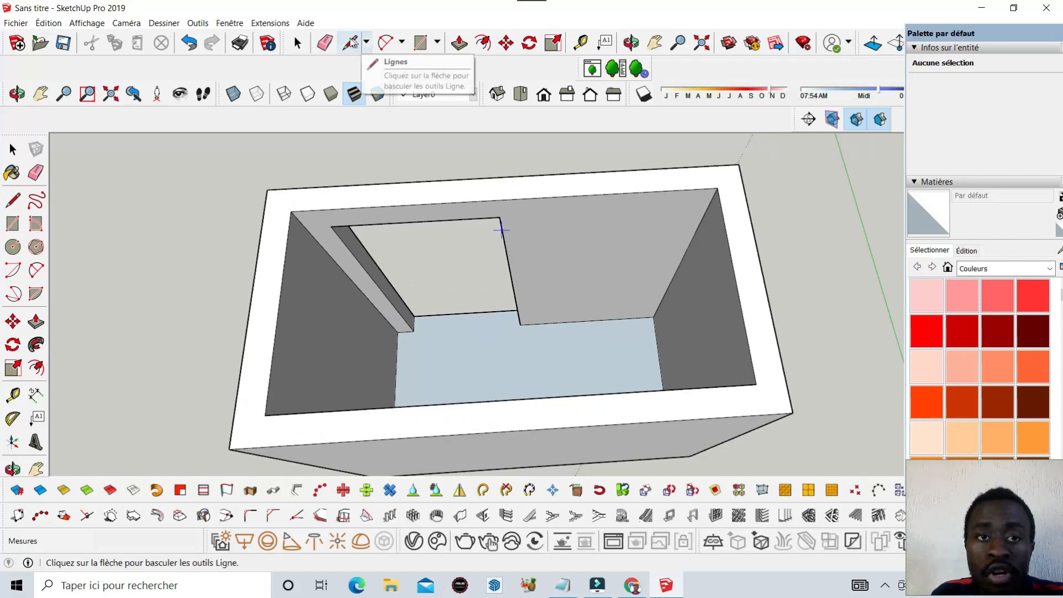
key(space)
click(351, 44)
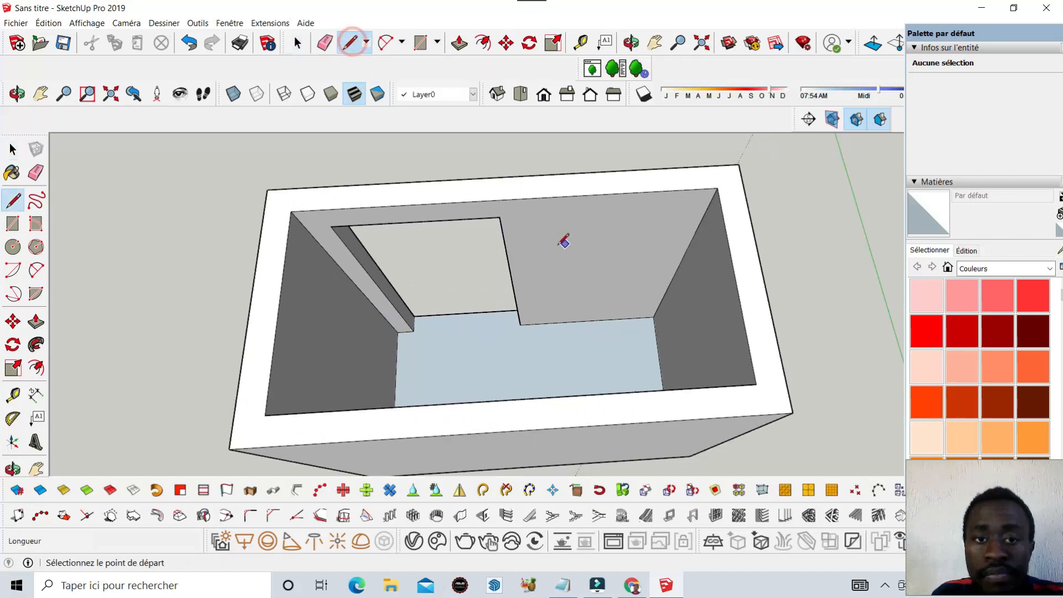
click(499, 217)
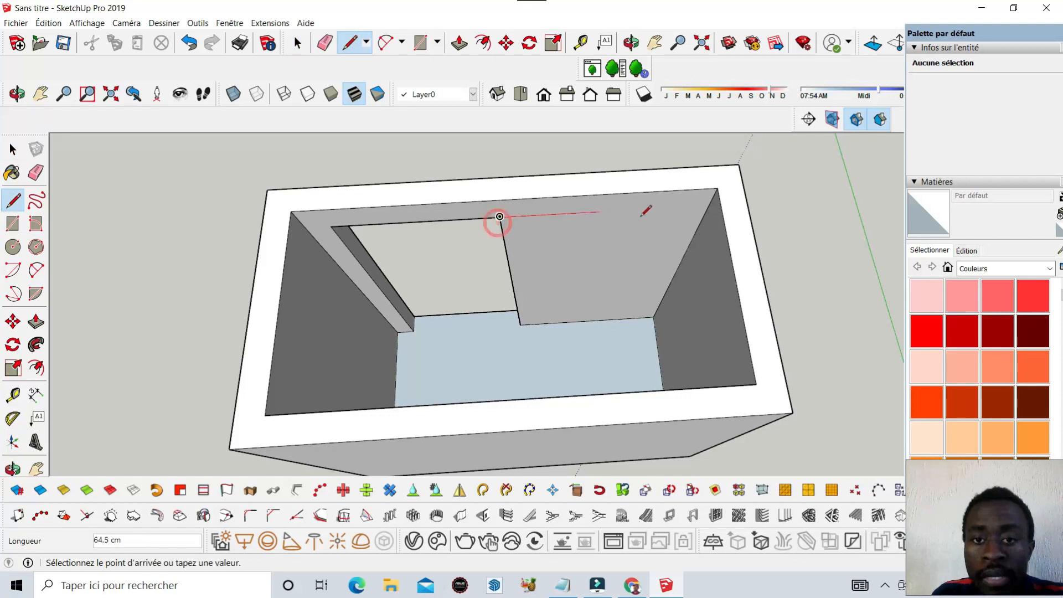
click(703, 207)
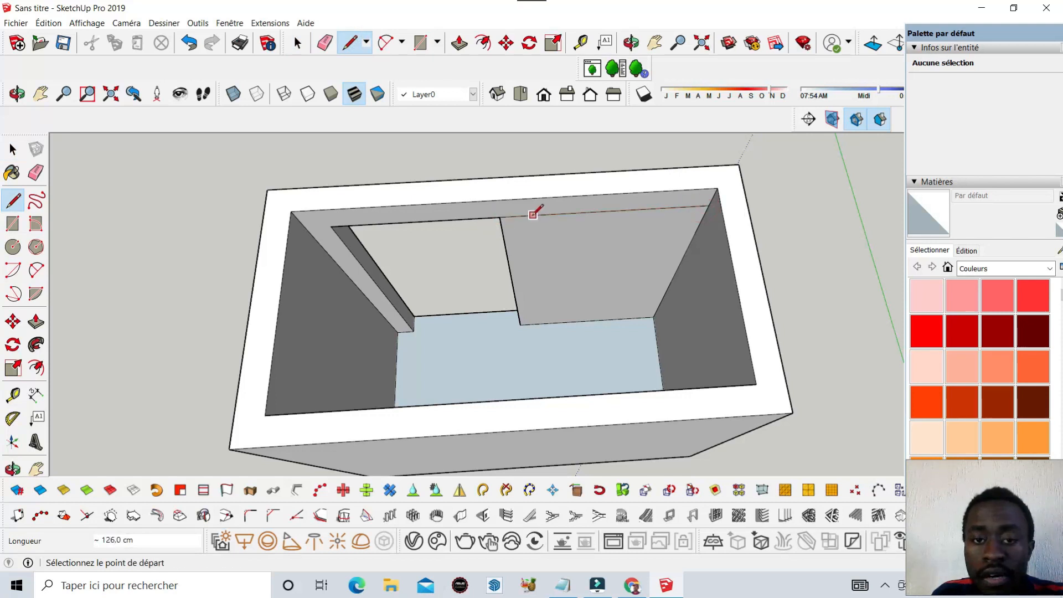
Draw a vertical line down the wall face from the horizontal line, beside the door opening, to mark the window's side
click(585, 212)
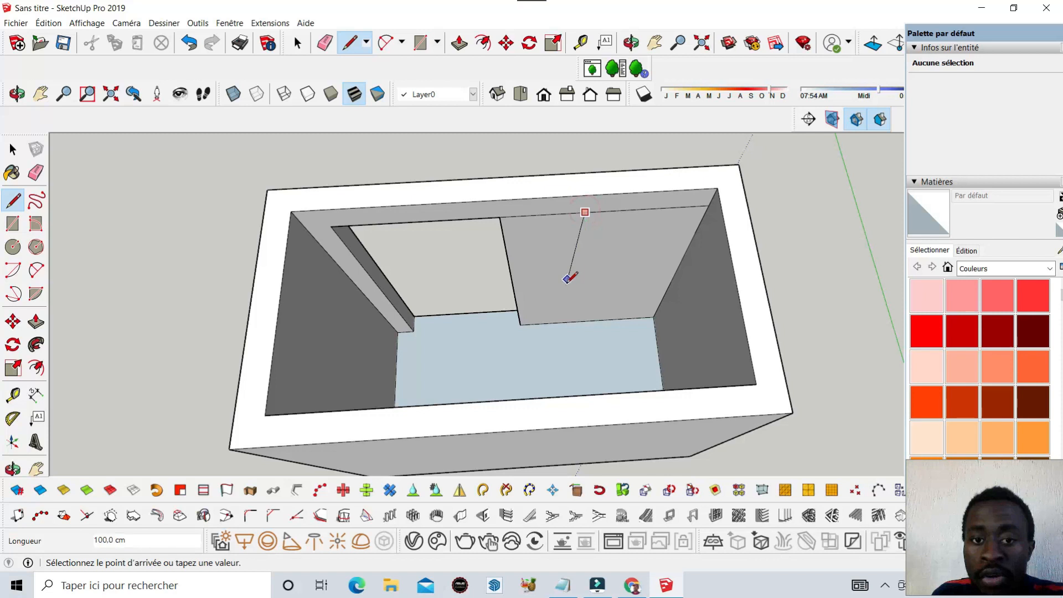
click(578, 278)
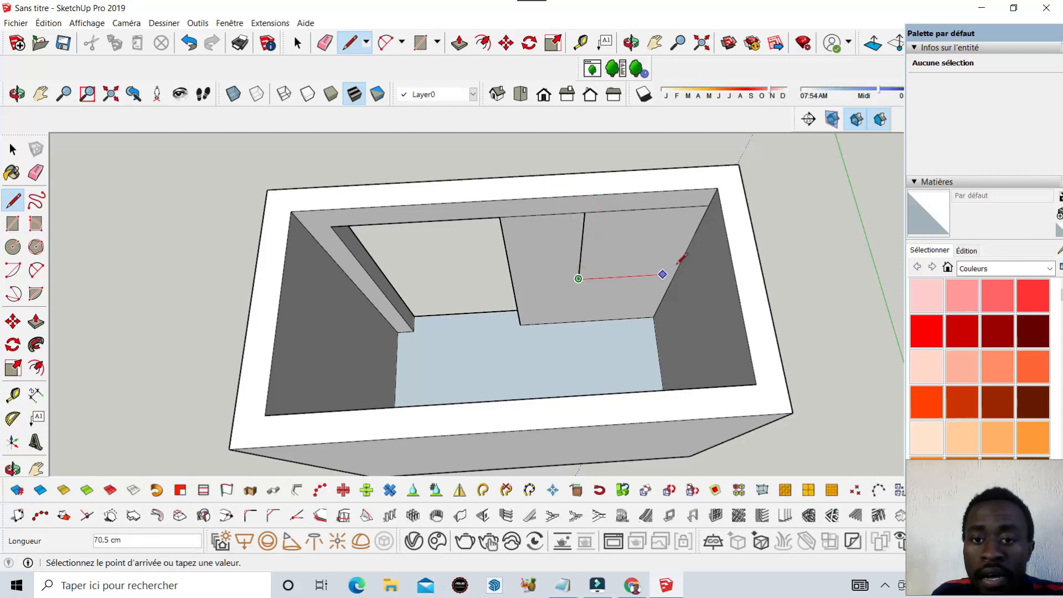
key(Escape)
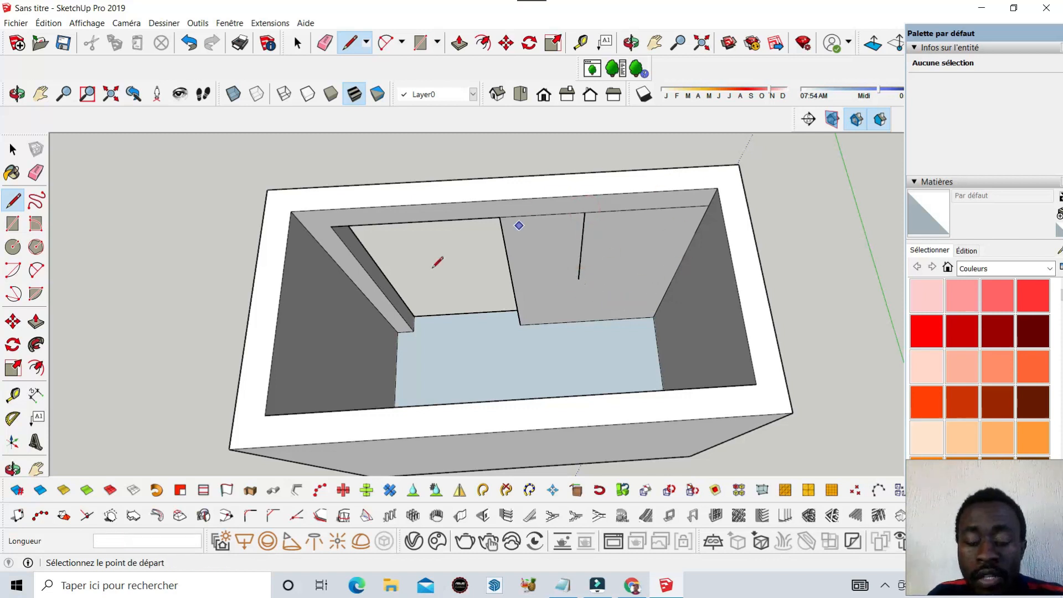
Set the 1001bit wall opening's height to 110 cm and its width to 120 cm for the window
click(485, 515)
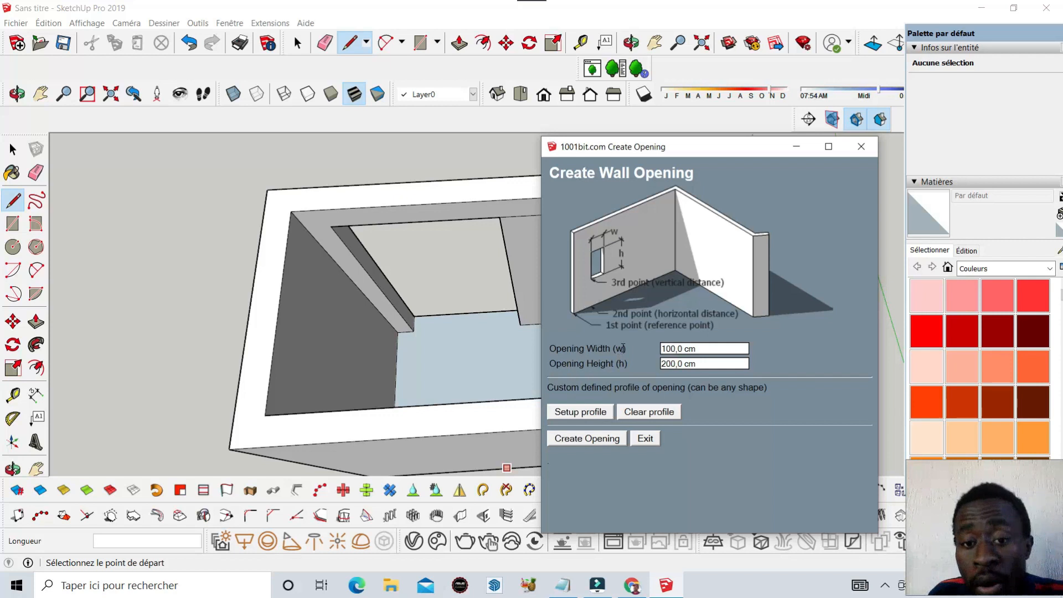
triple_click(697, 369)
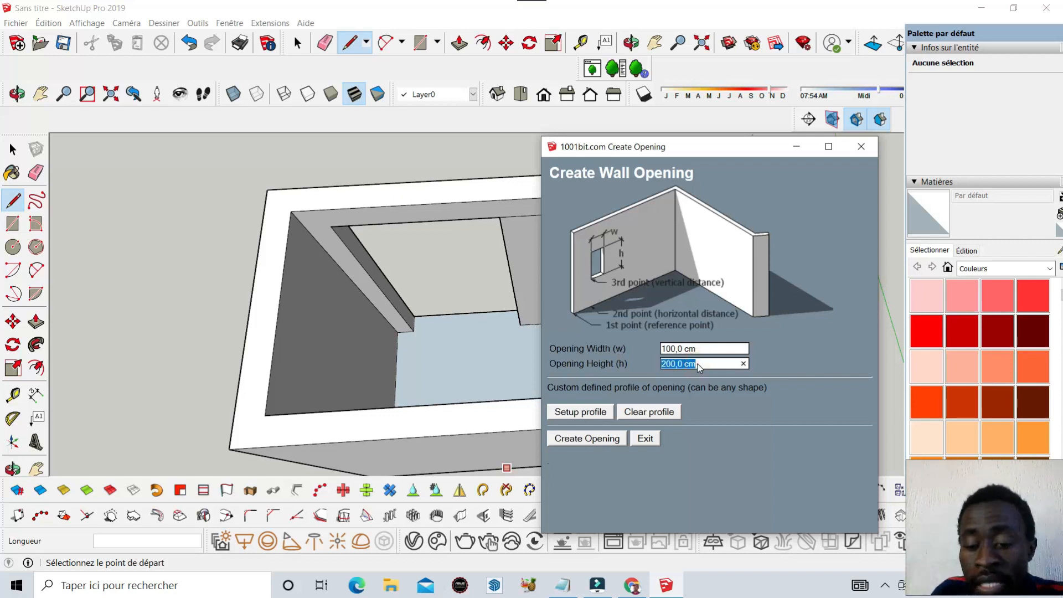
key(BackSpace)
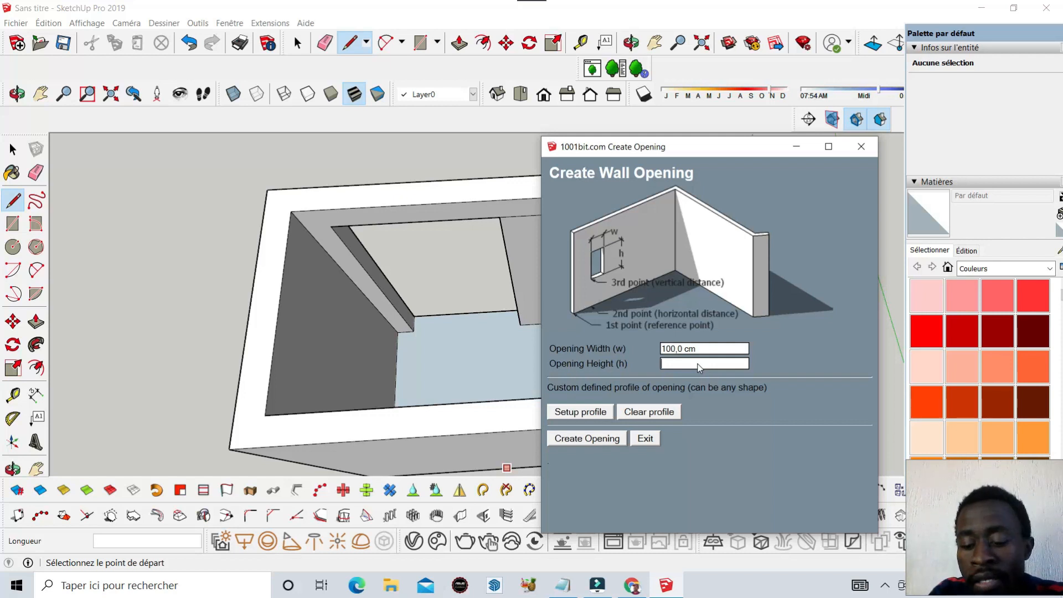
text(1)
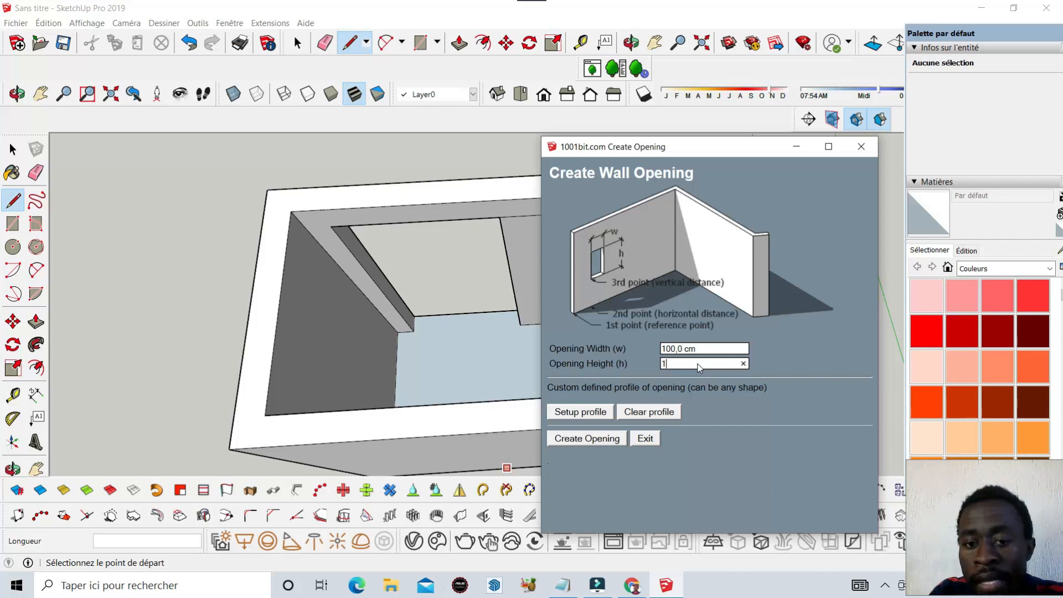
text(10)
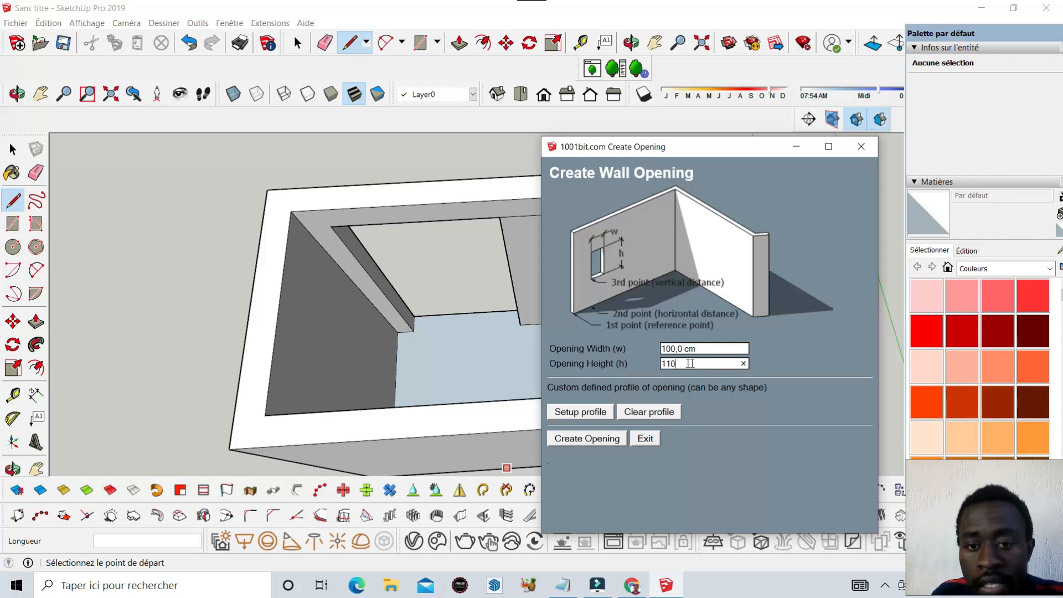
click(702, 347)
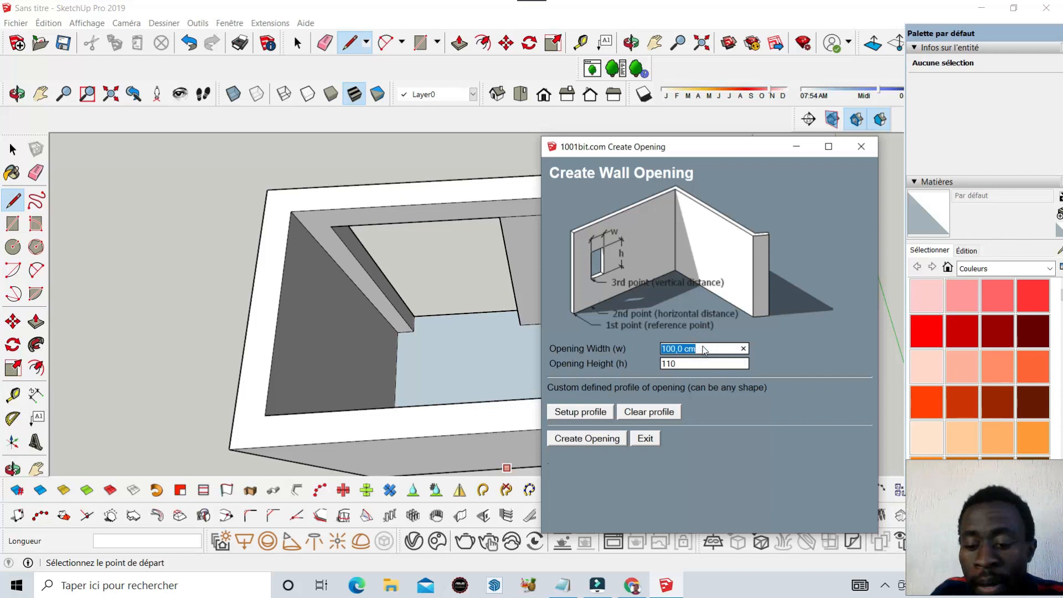
key(BackSpace)
text(120)
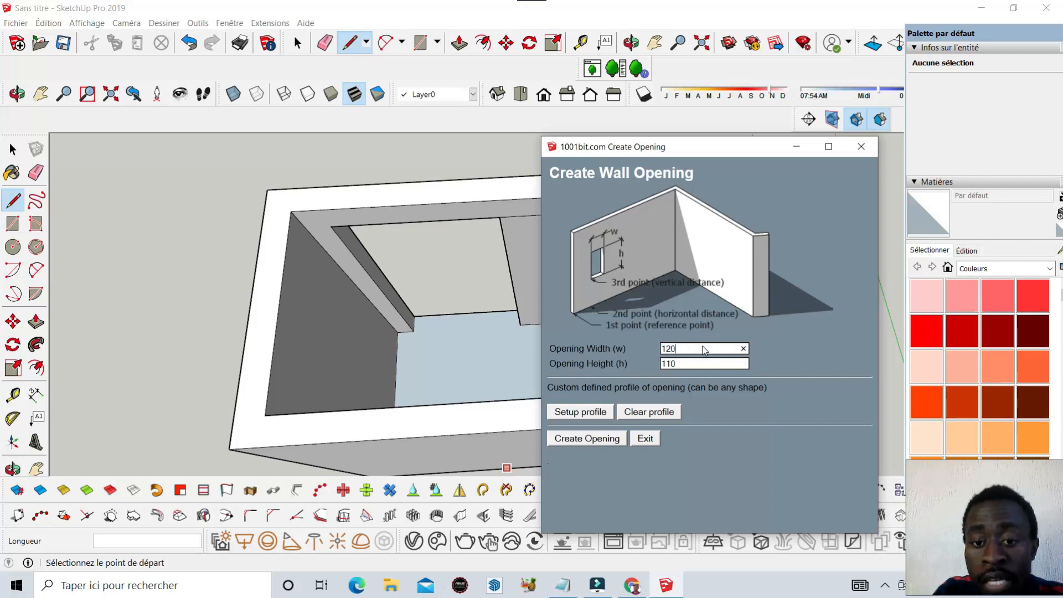
click(592, 442)
scroll(536, 274, up, 5)
scroll(536, 274, down, 4)
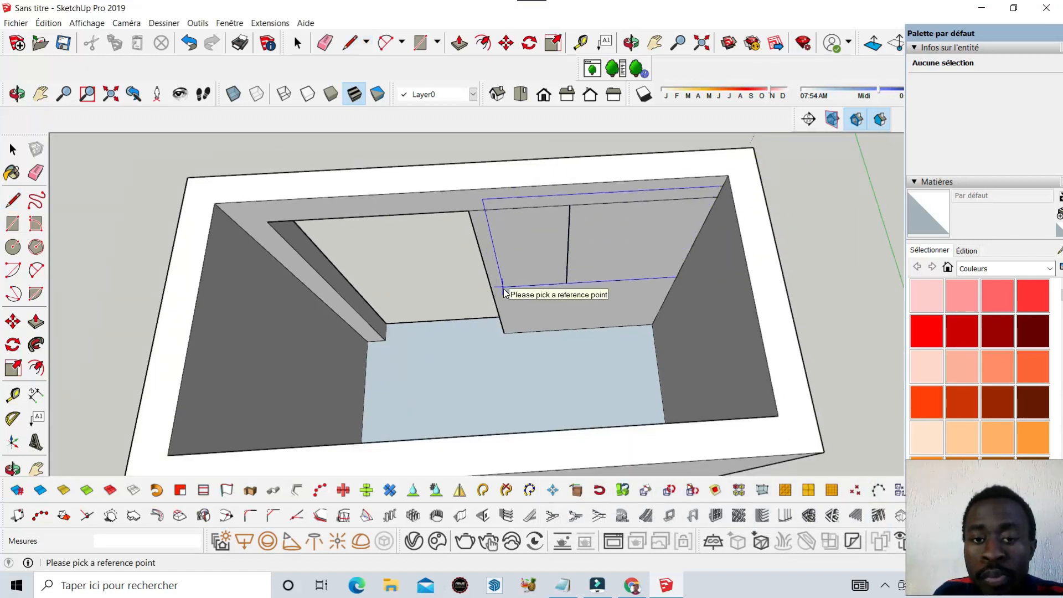
scroll(488, 277, down, 3)
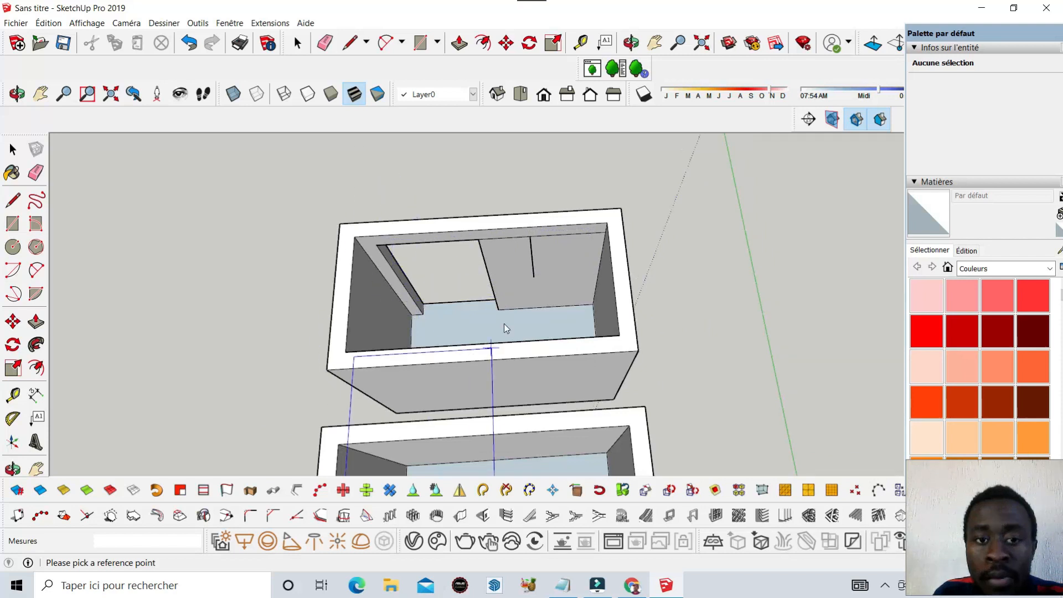
click(631, 43)
drag(586, 360, 603, 316)
drag(808, 293, 818, 293)
scroll(626, 171, up, 3)
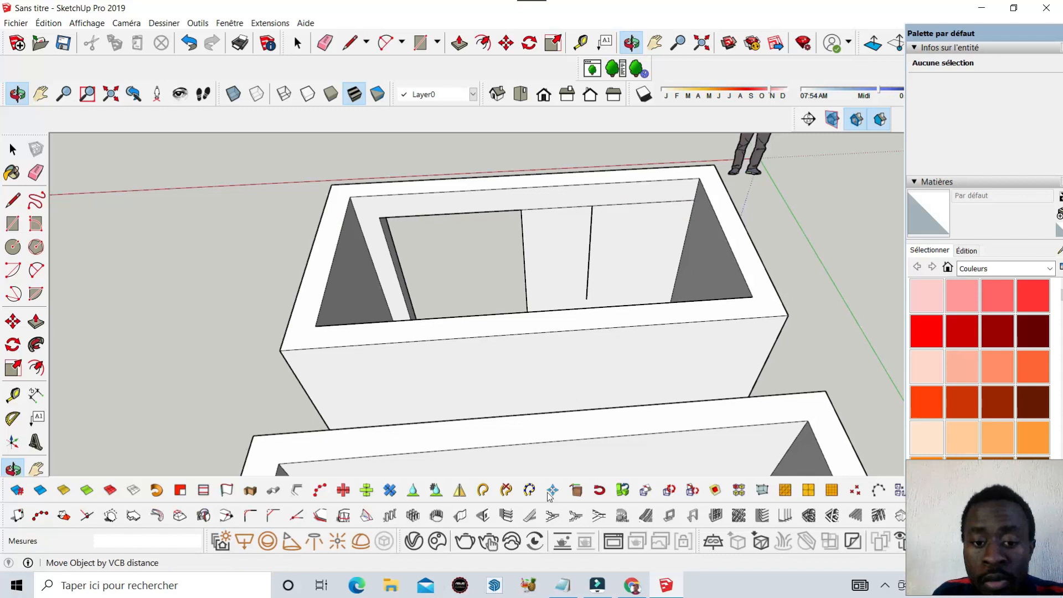
Set the 1001bit wall opening's width to 80 cm and begin creating the opening
click(483, 516)
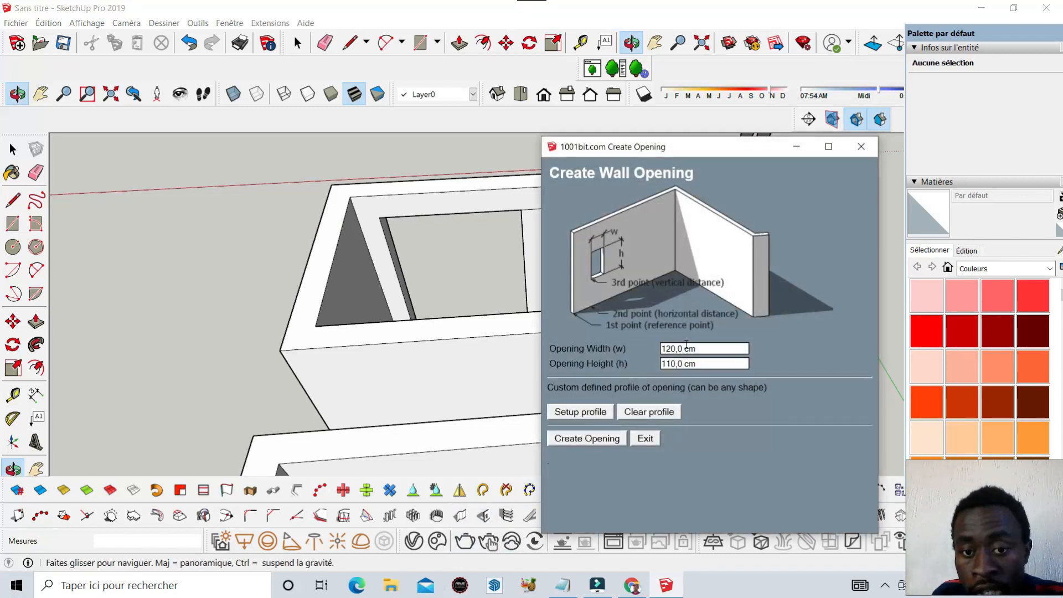
triple_click(704, 347)
key(BackSpace)
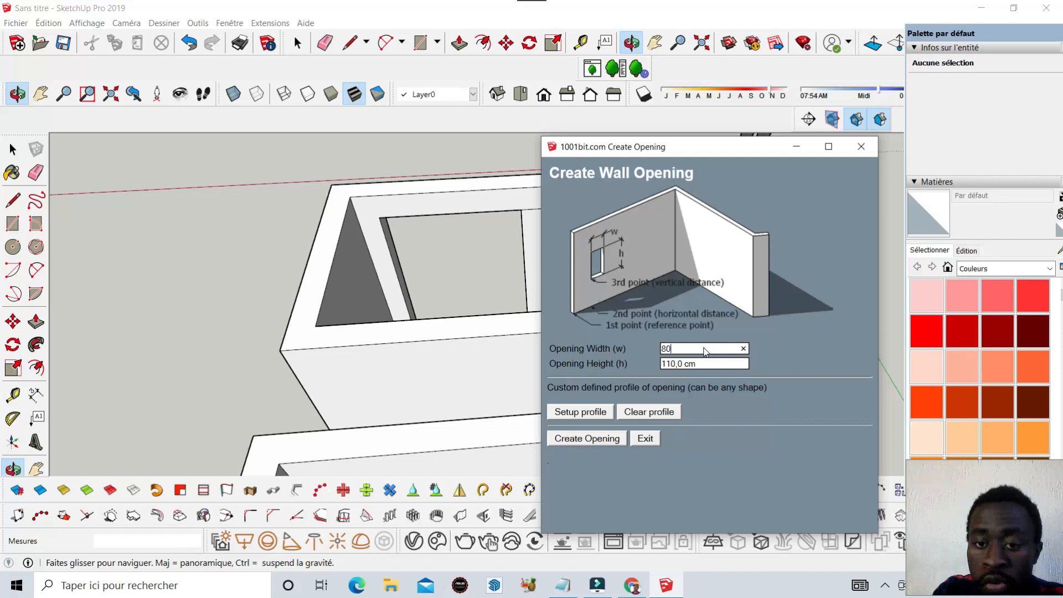
click(586, 439)
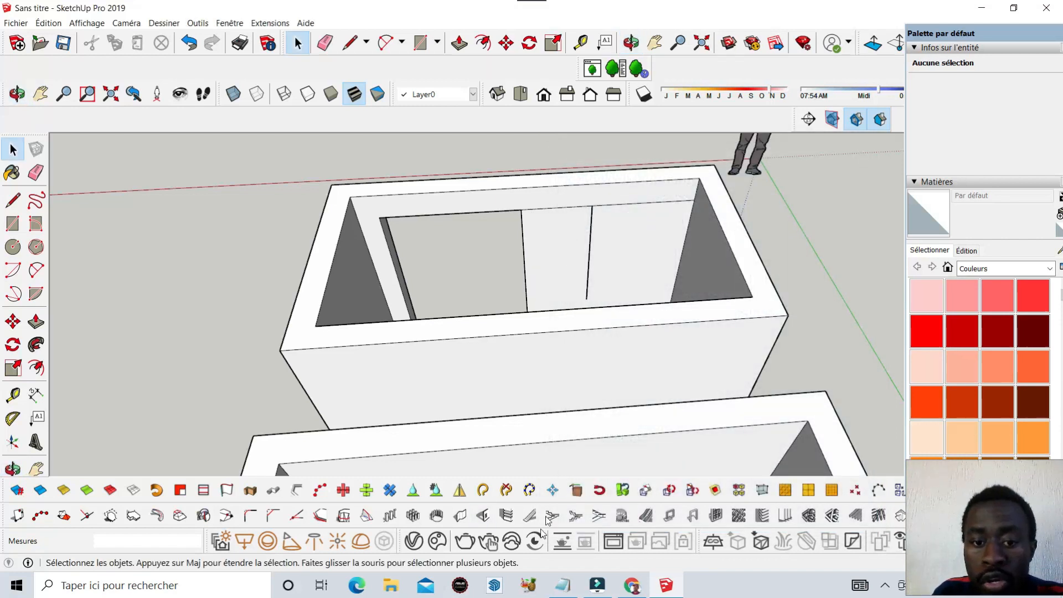
click(479, 517)
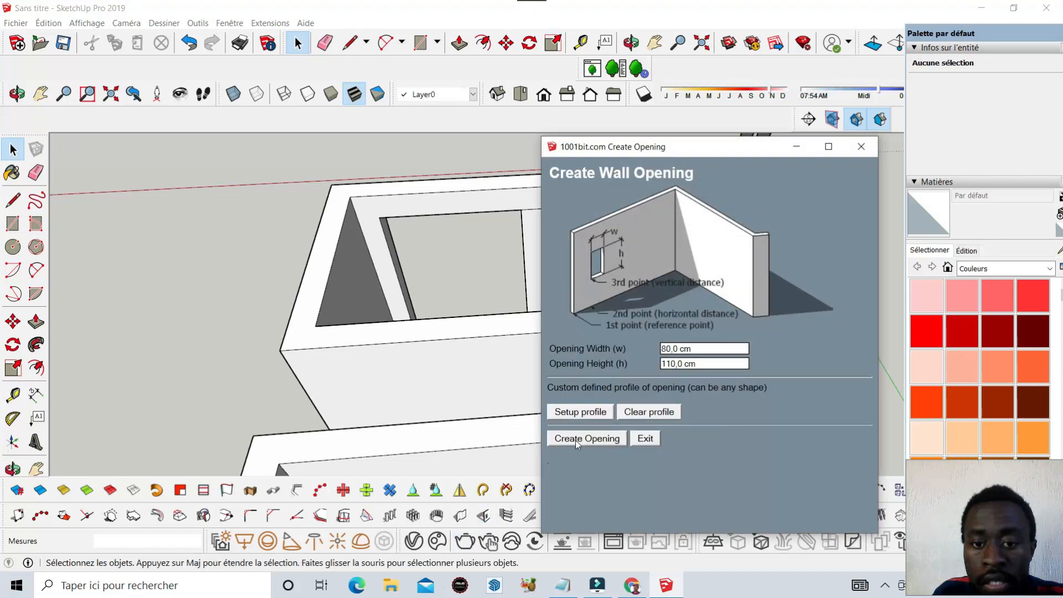
click(576, 440)
Try to place the 80 × 110 cm window opening in the far wall across the vertical line, and undo it
scroll(554, 299, up, 2)
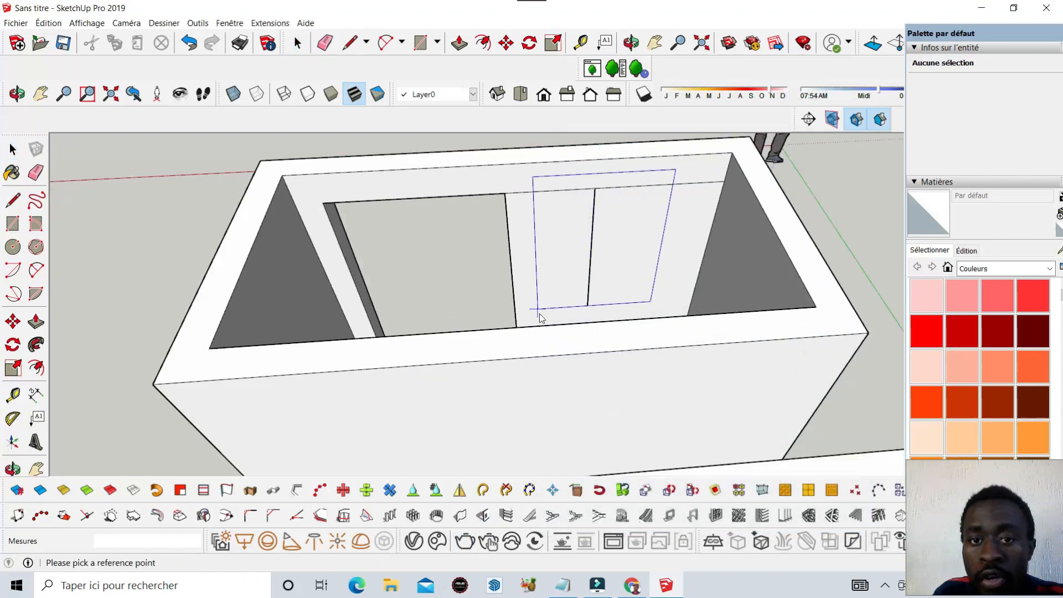
scroll(559, 308, down, 1)
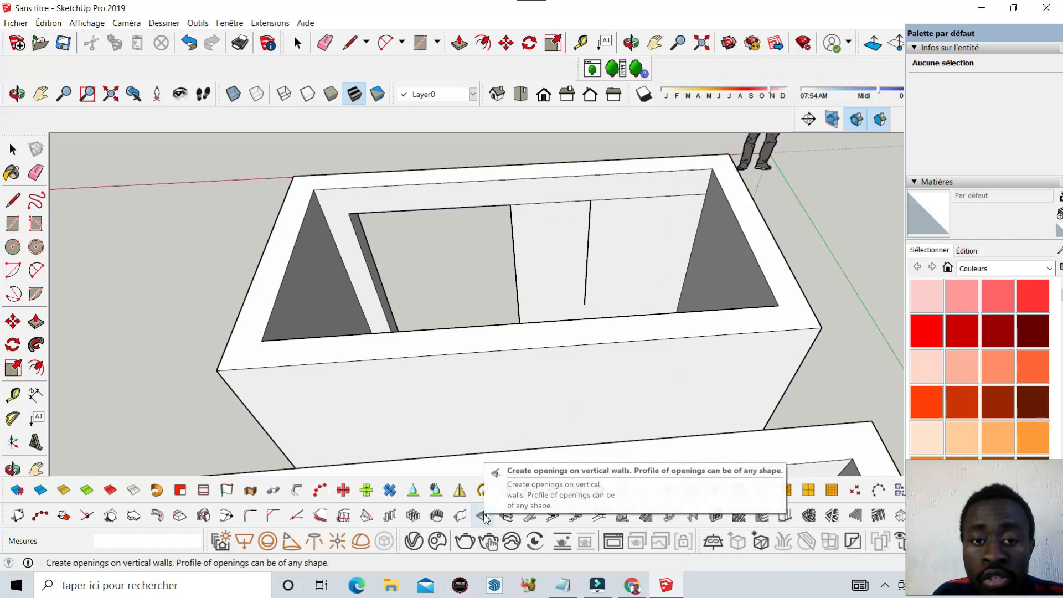
scroll(580, 194, down, 3)
scroll(580, 195, up, 4)
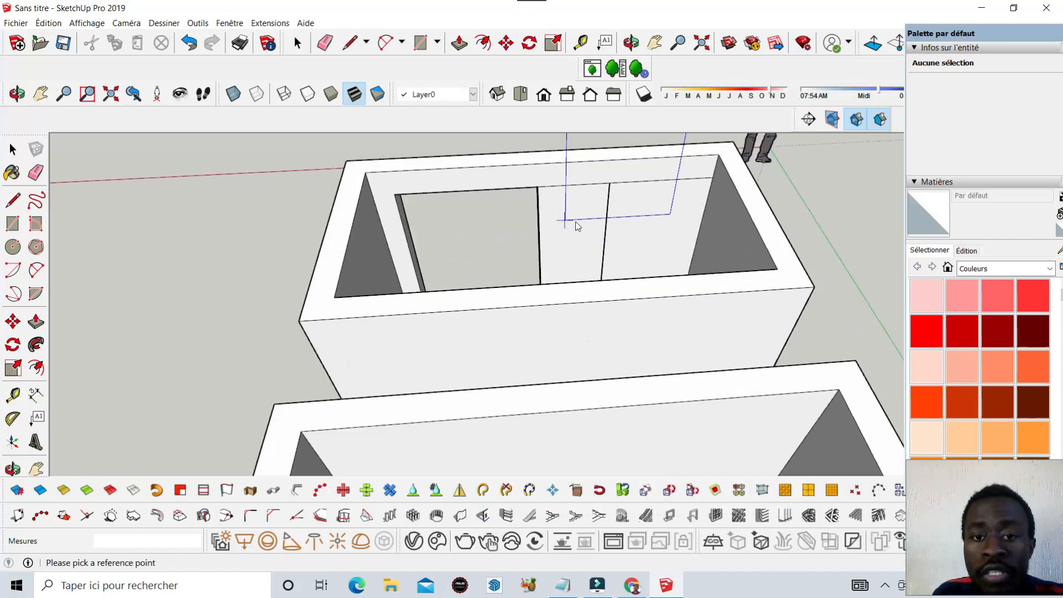
scroll(570, 242, down, 1)
scroll(570, 242, up, 3)
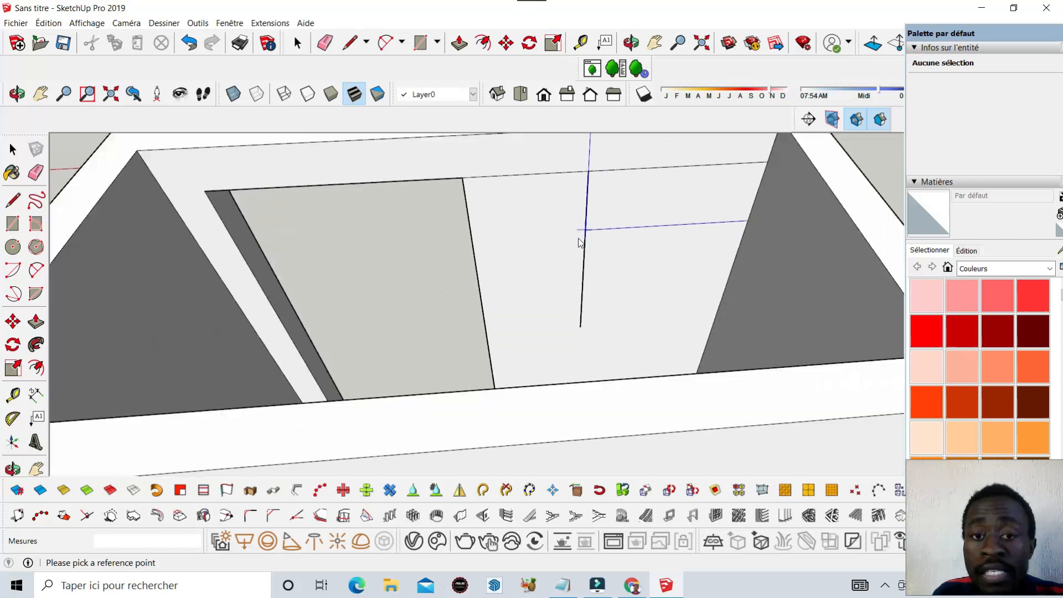
click(531, 340)
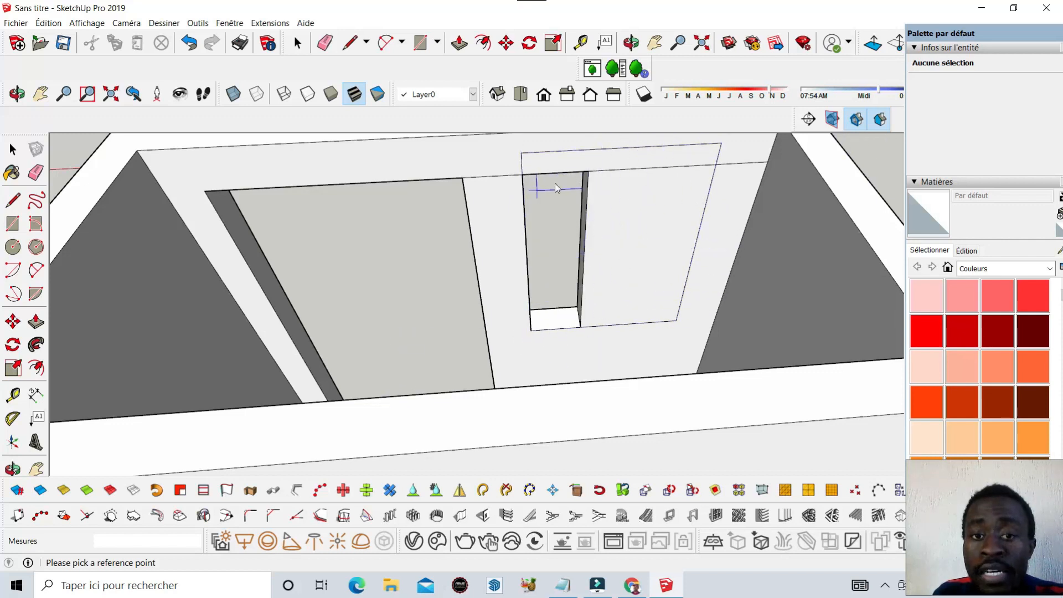
key(ctrl+z)
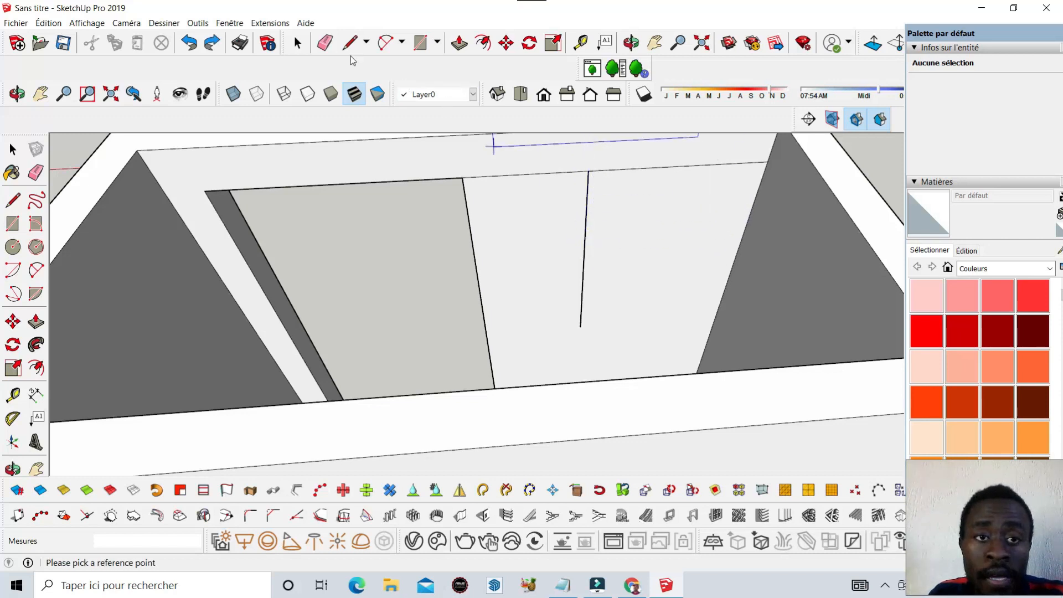
Delete the vertical marking line on the far wall between the door opening and the inner corner
click(297, 43)
click(583, 275)
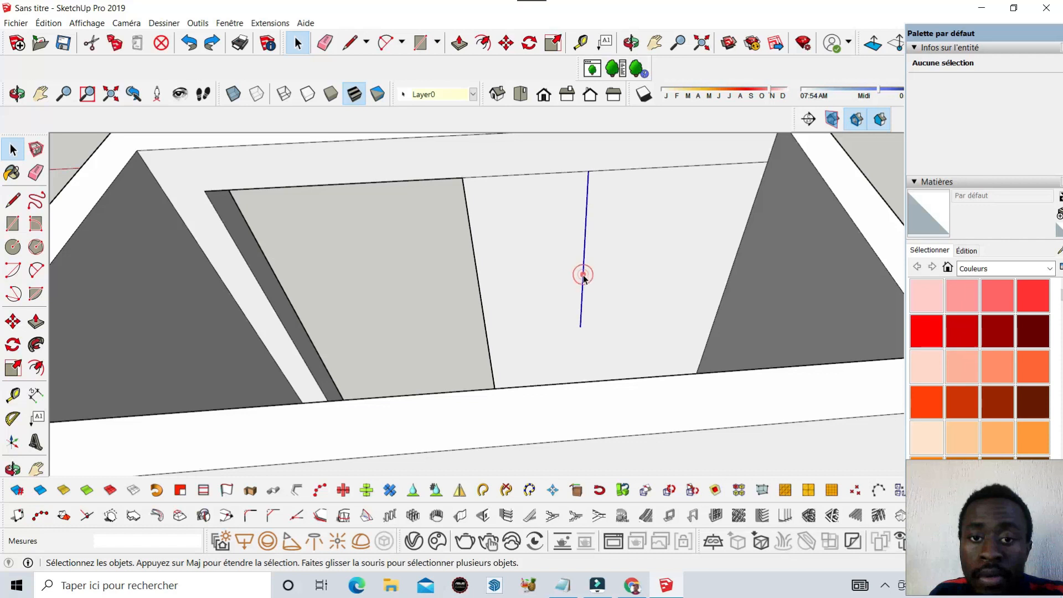
key(Delete)
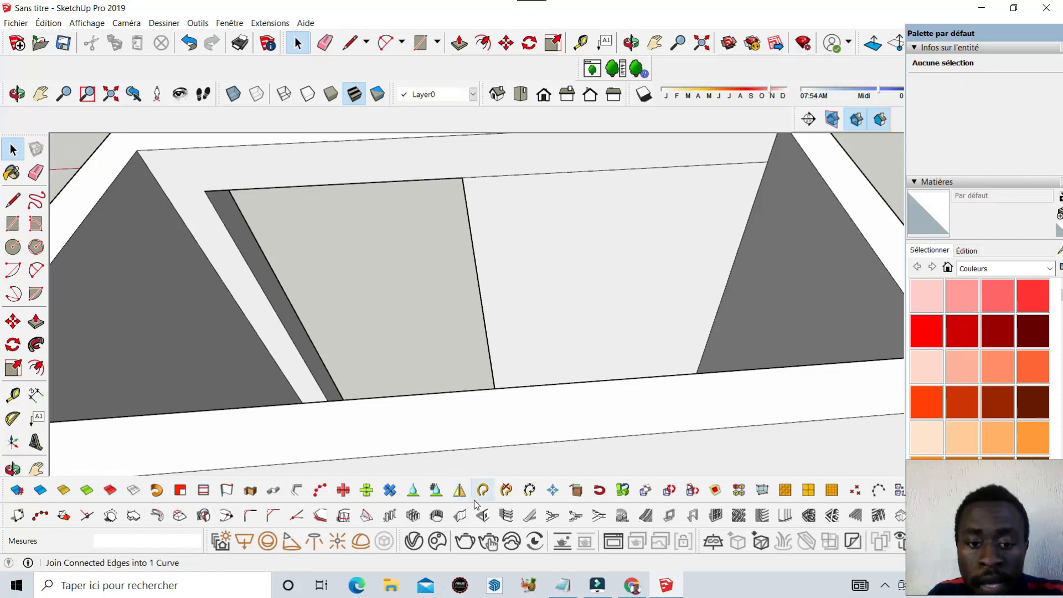
Set the 1001bit wall opening's height to 50 cm and re-enter its width for a smaller window
click(490, 514)
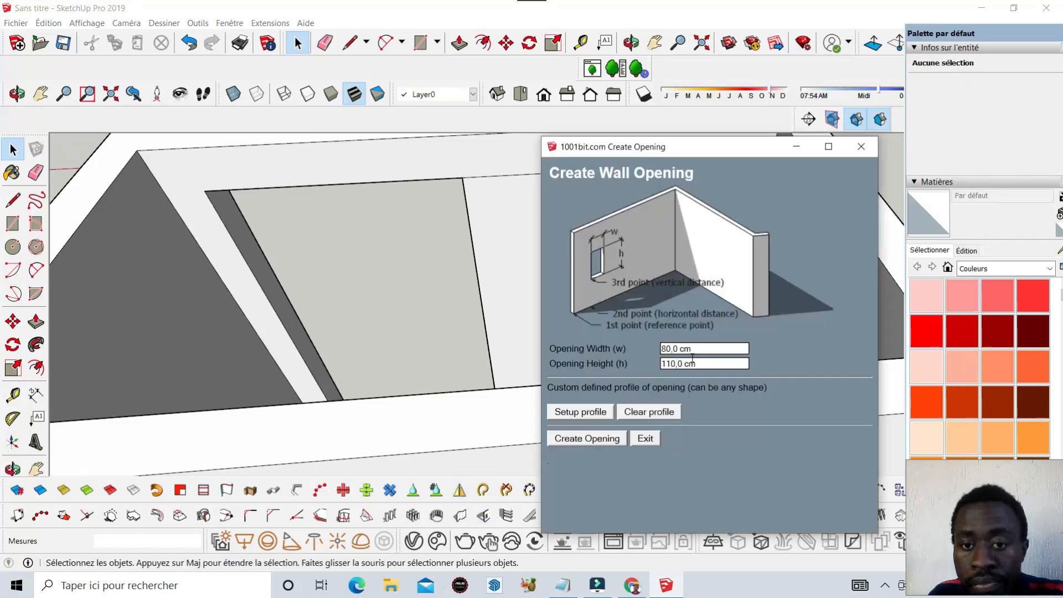
click(710, 368)
key(BackSpace)
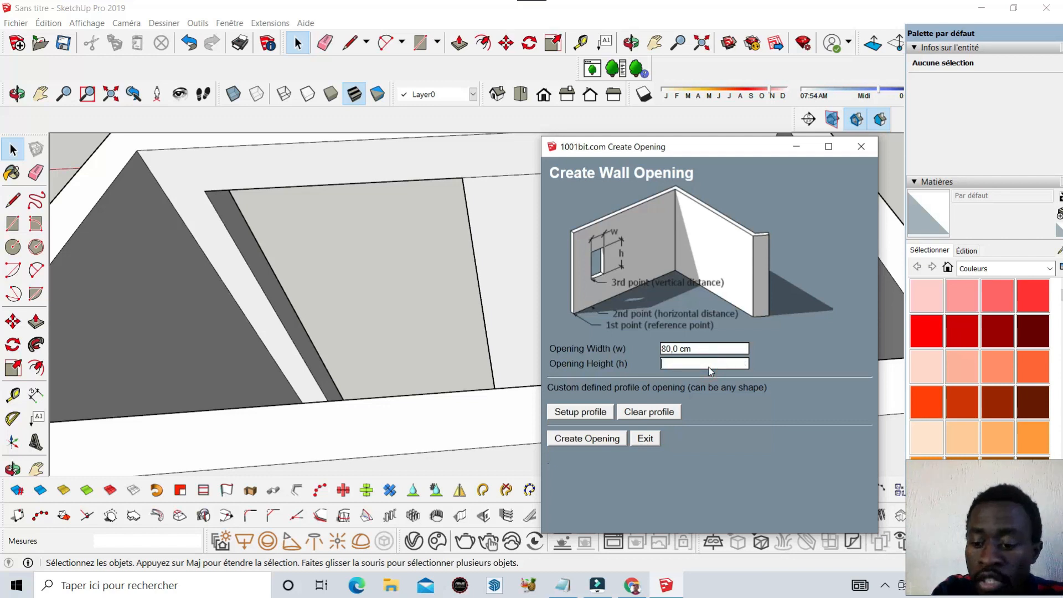
text(50)
click(699, 348)
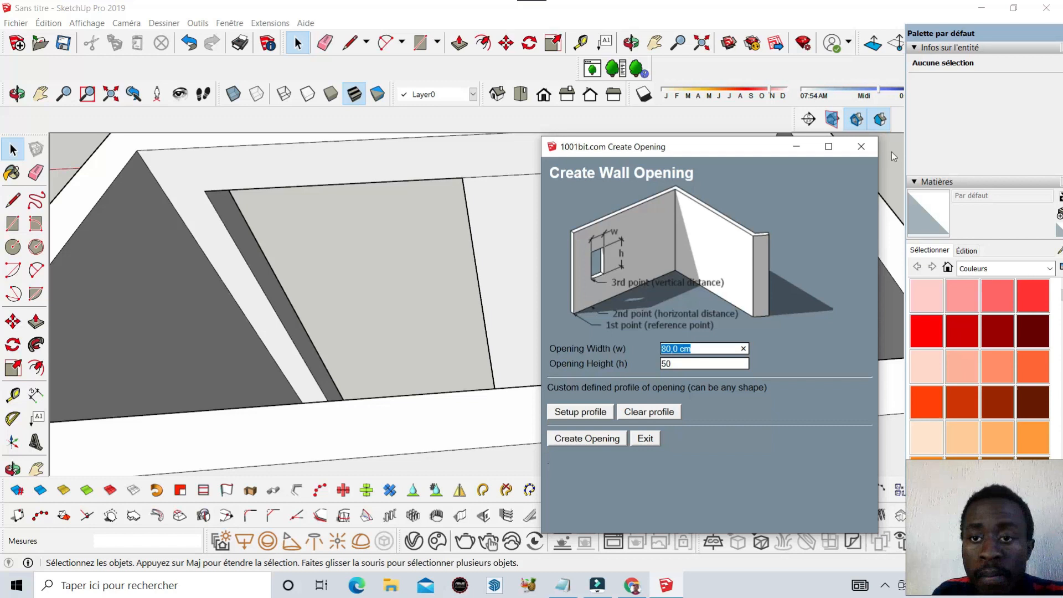
key(BackSpace)
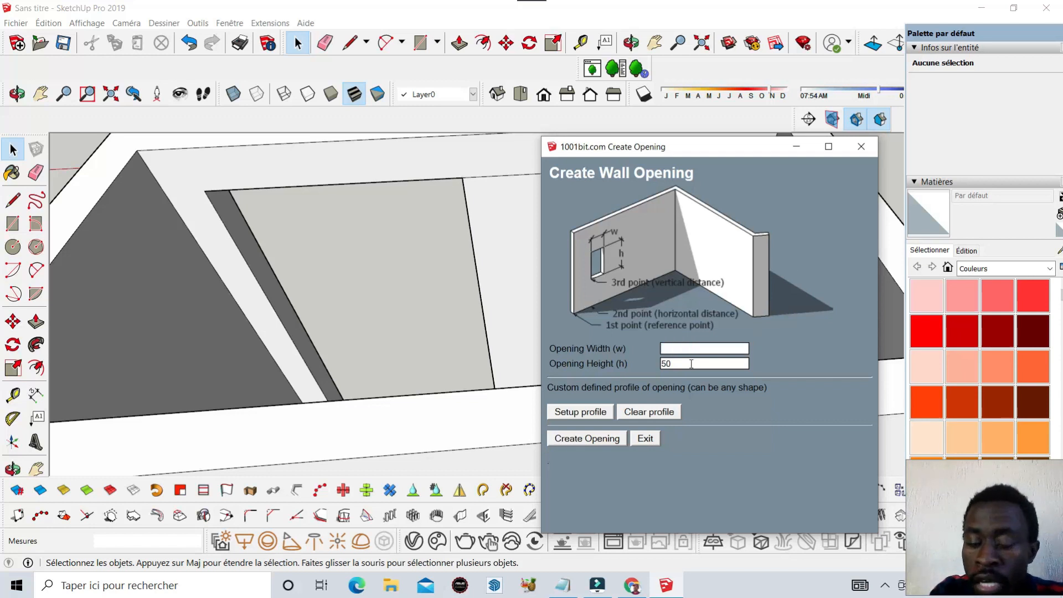
click(587, 439)
Cut the 50 cm high window opening through the far wall, between the door opening and the inner corner, just below the horizontal line
scroll(592, 437, down, 6)
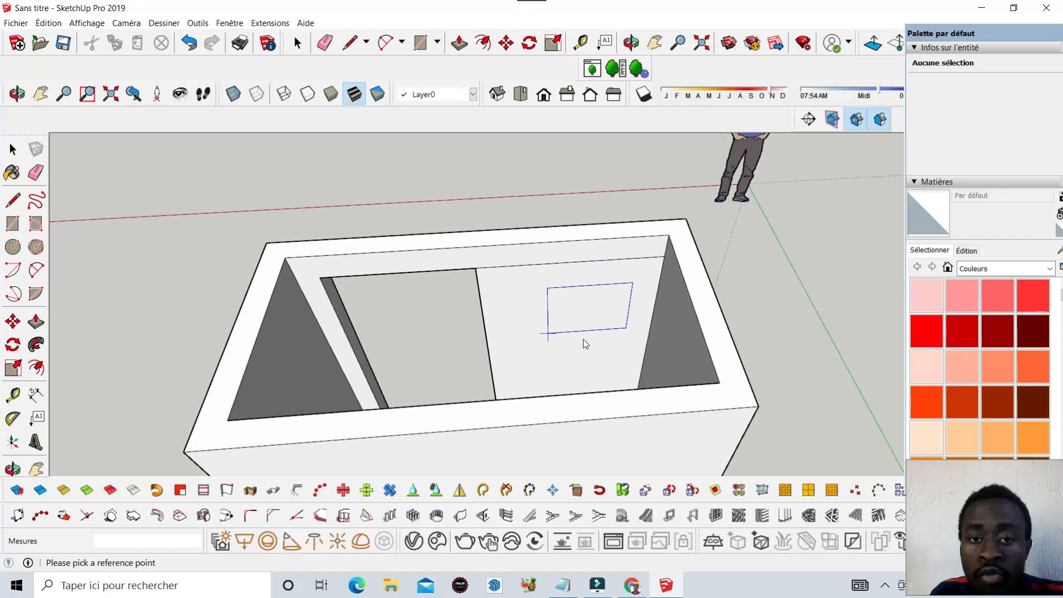
scroll(586, 323, up, 2)
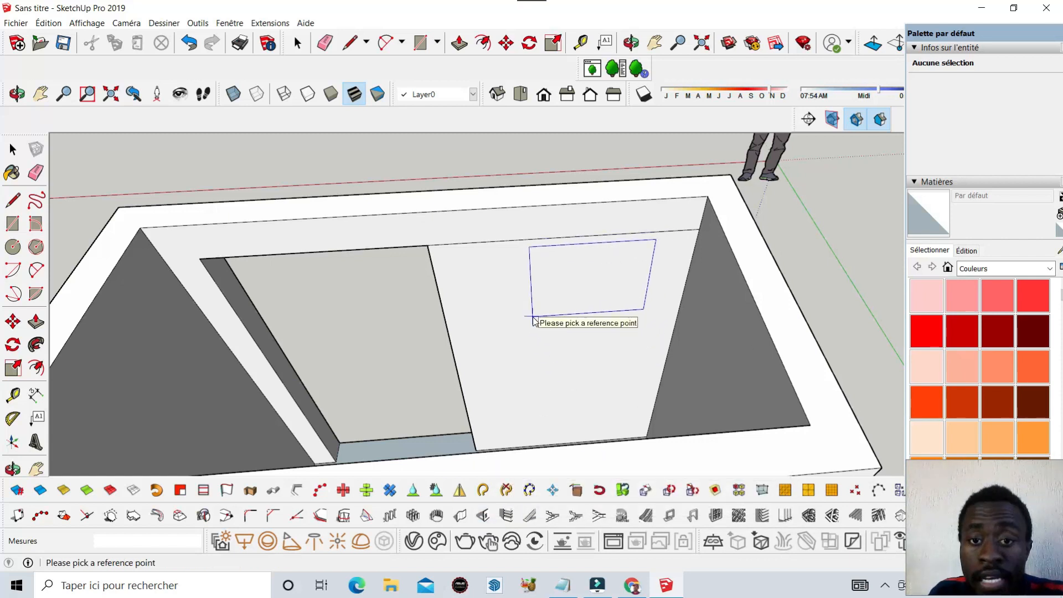
click(533, 319)
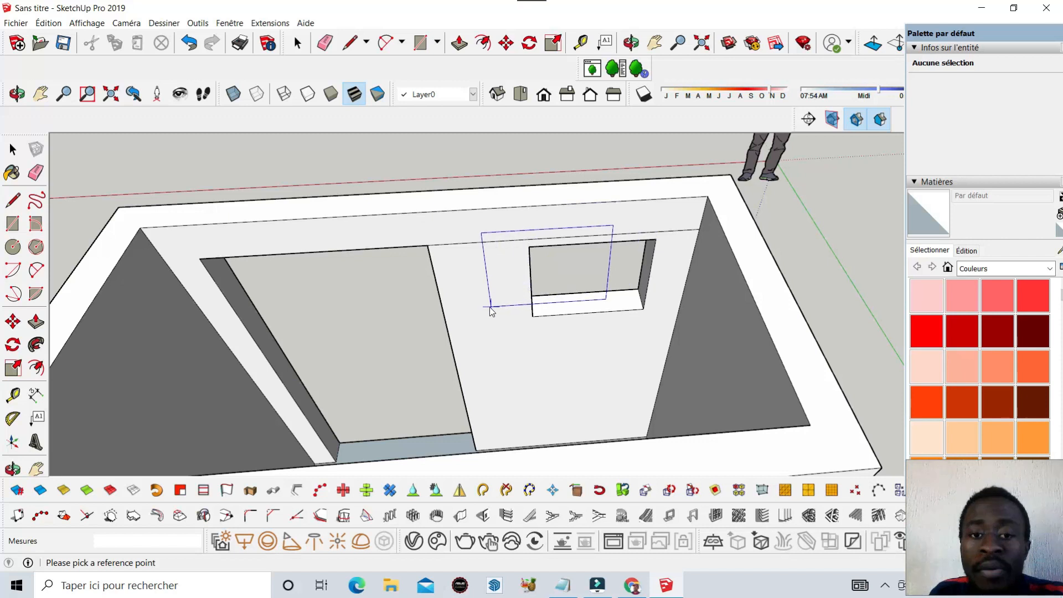
Push the underside of the wall above the window up about 4.6 cm to align the opening's top with the horizontal line
scroll(492, 307, down, 2)
scroll(569, 285, up, 2)
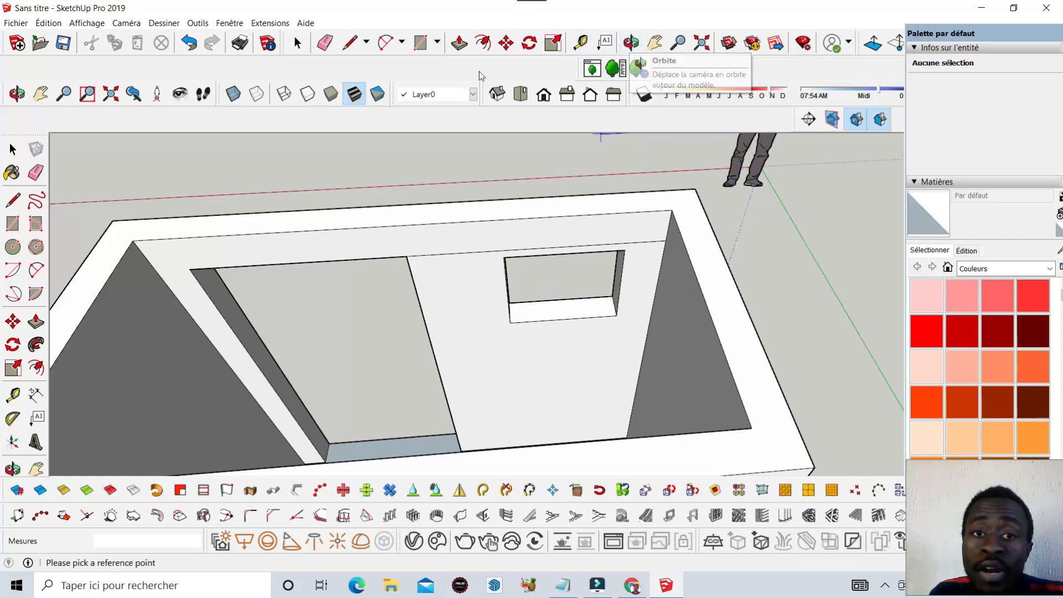
click(631, 42)
drag(553, 266, 536, 304)
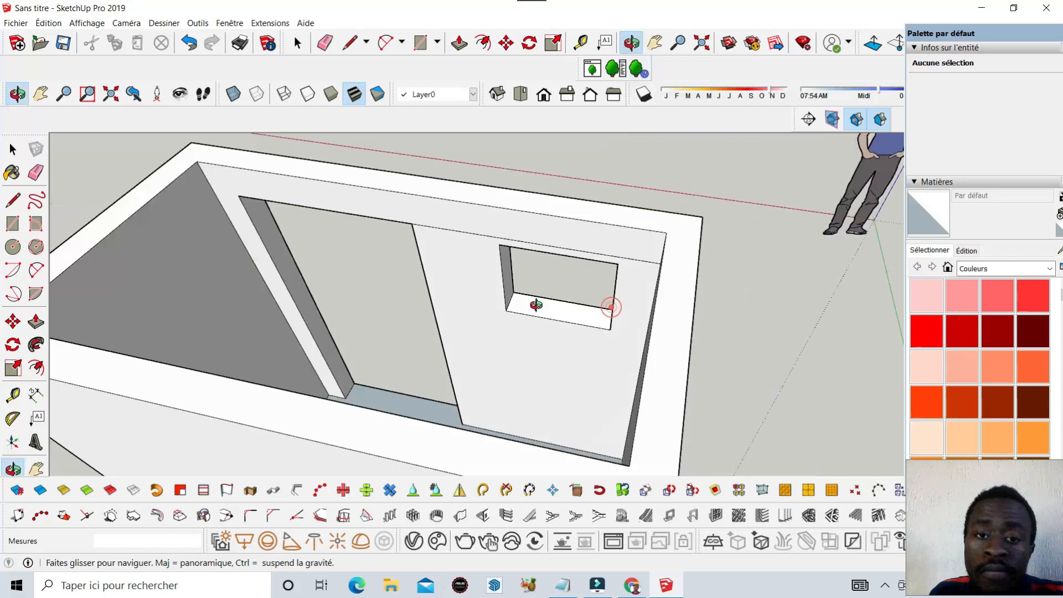
scroll(611, 174, up, 3)
drag(525, 349, 723, 131)
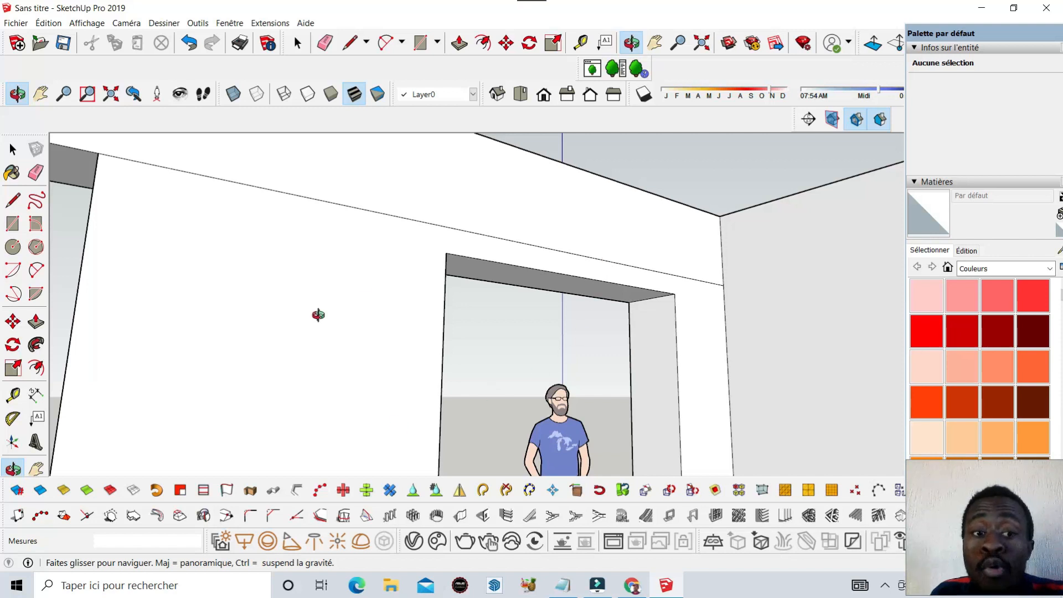
click(459, 42)
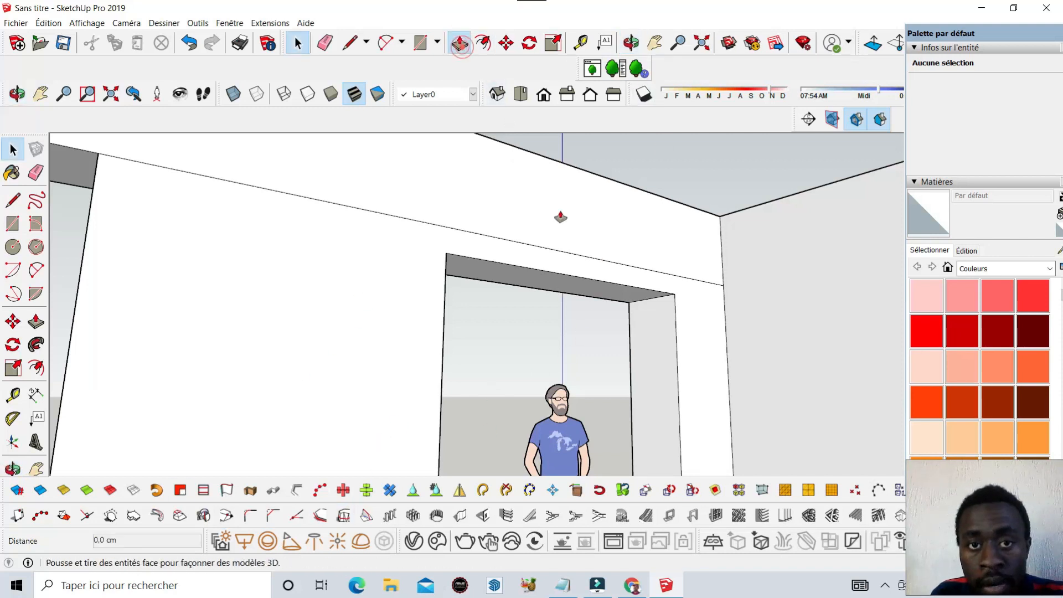
click(561, 287)
click(541, 254)
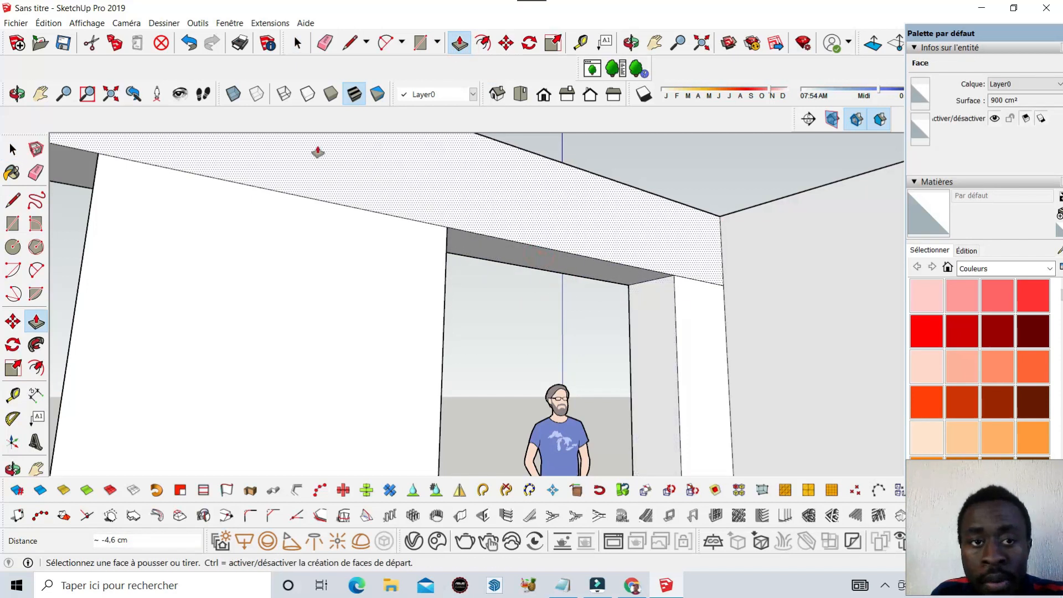
Examine the door and window openings in the far wall from above the box
click(631, 42)
drag(696, 221, 600, 216)
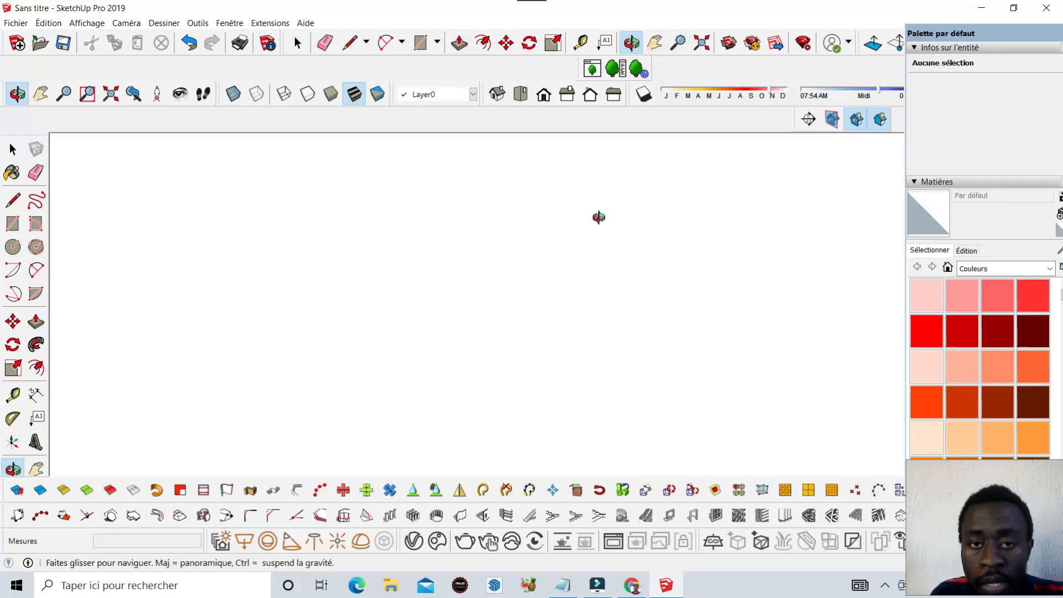
click(544, 95)
scroll(550, 349, down, 4)
drag(552, 348, 362, 268)
scroll(363, 268, up, 2)
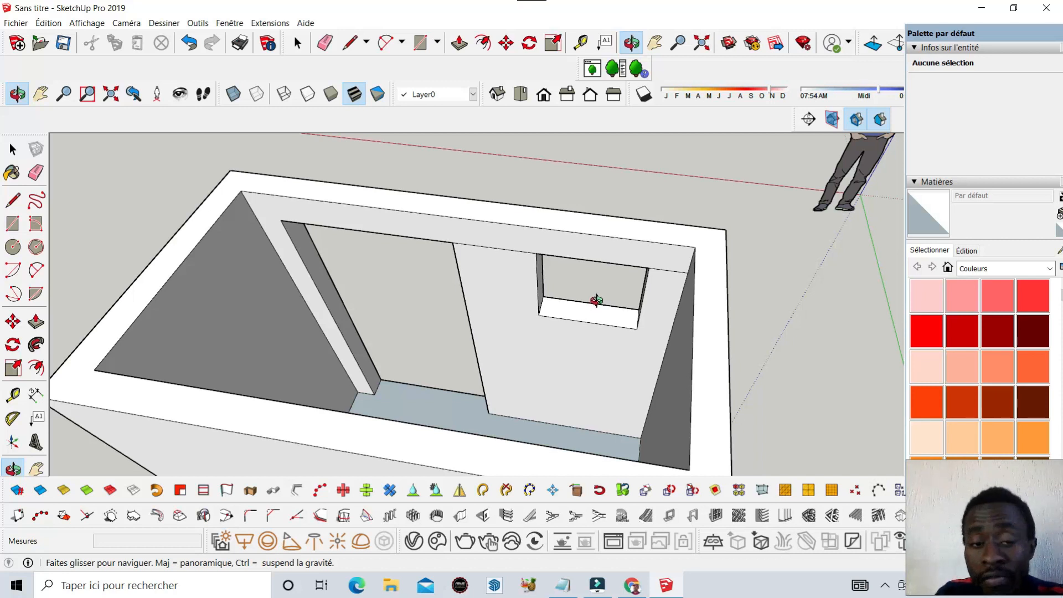
scroll(596, 301, down, 2)
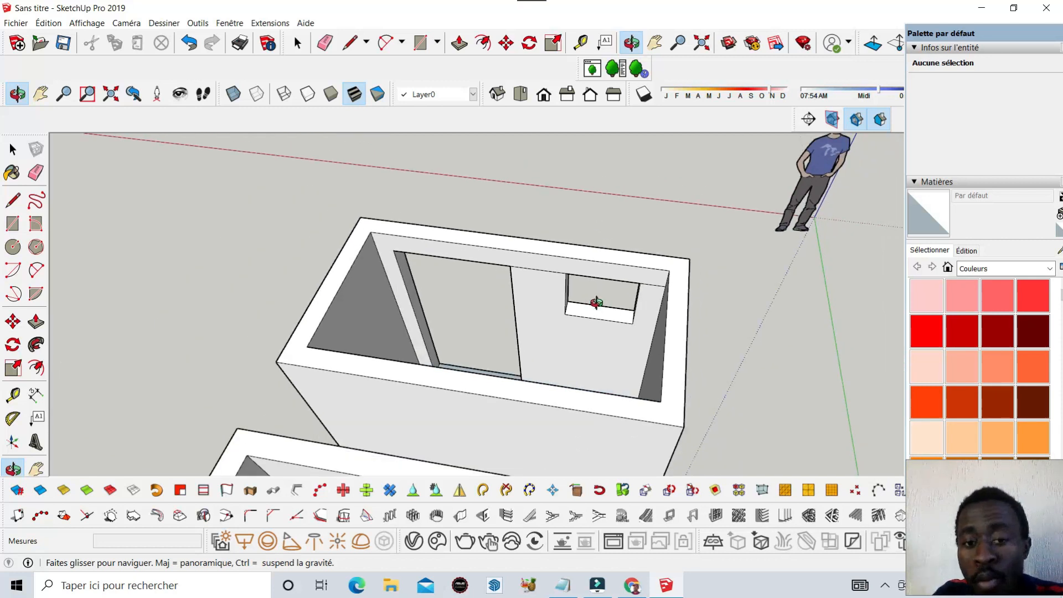